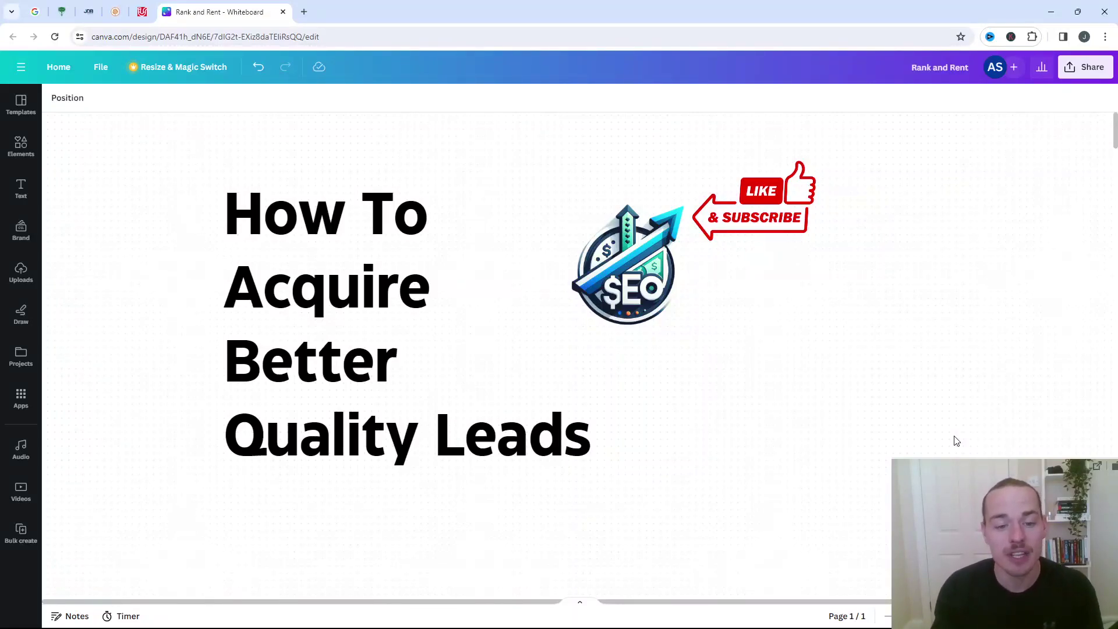
scroll(886, 402, down, 1)
scroll(886, 401, down, 2)
scroll(887, 401, down, 1)
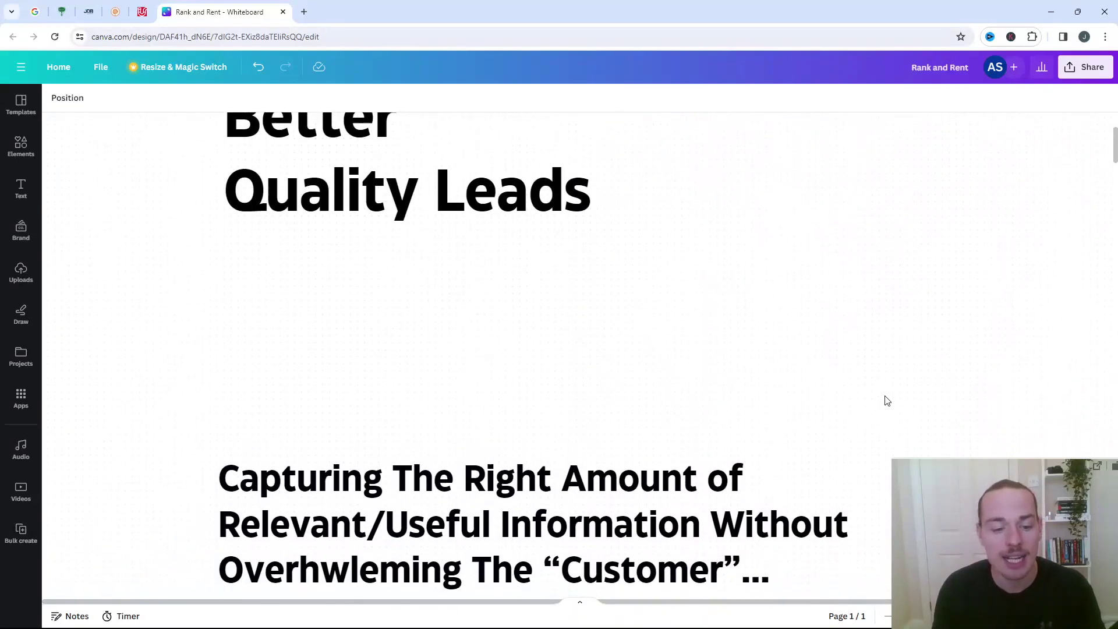
scroll(886, 402, down, 2)
scroll(886, 401, down, 1)
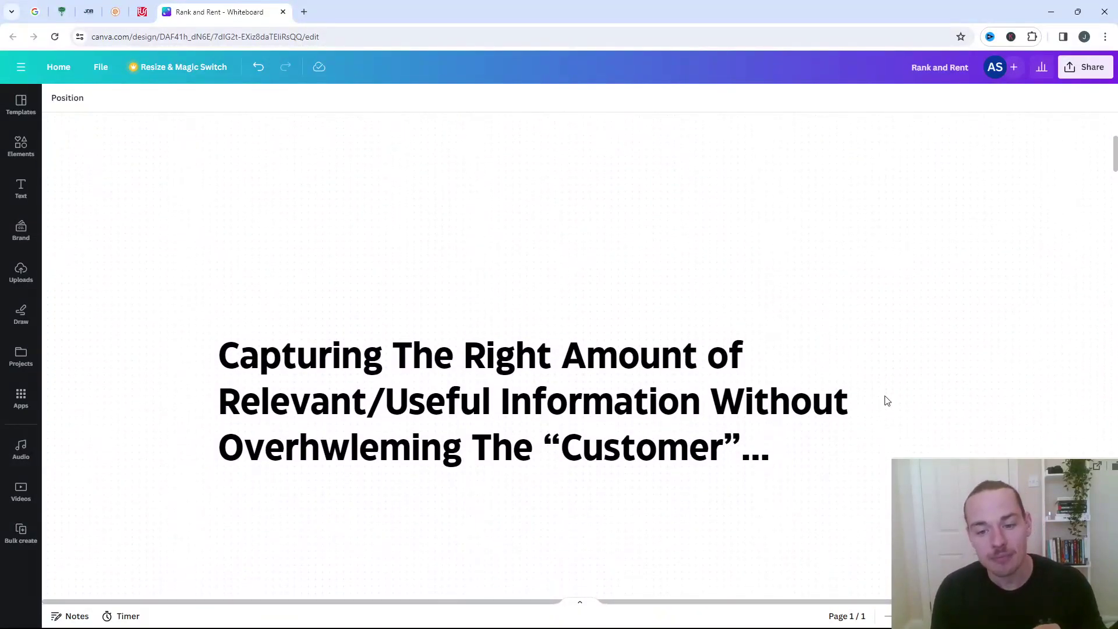
scroll(886, 401, down, 1)
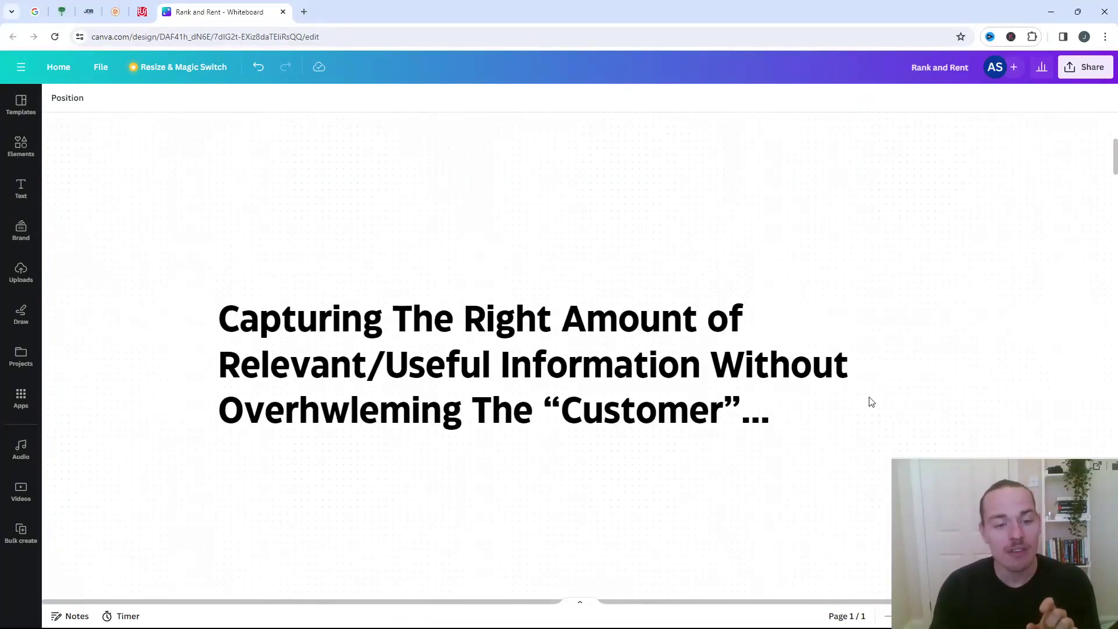
Select and then deselect the 'Capturing The Right Amount of...' heading on the whiteboard.
click(612, 420)
click(645, 505)
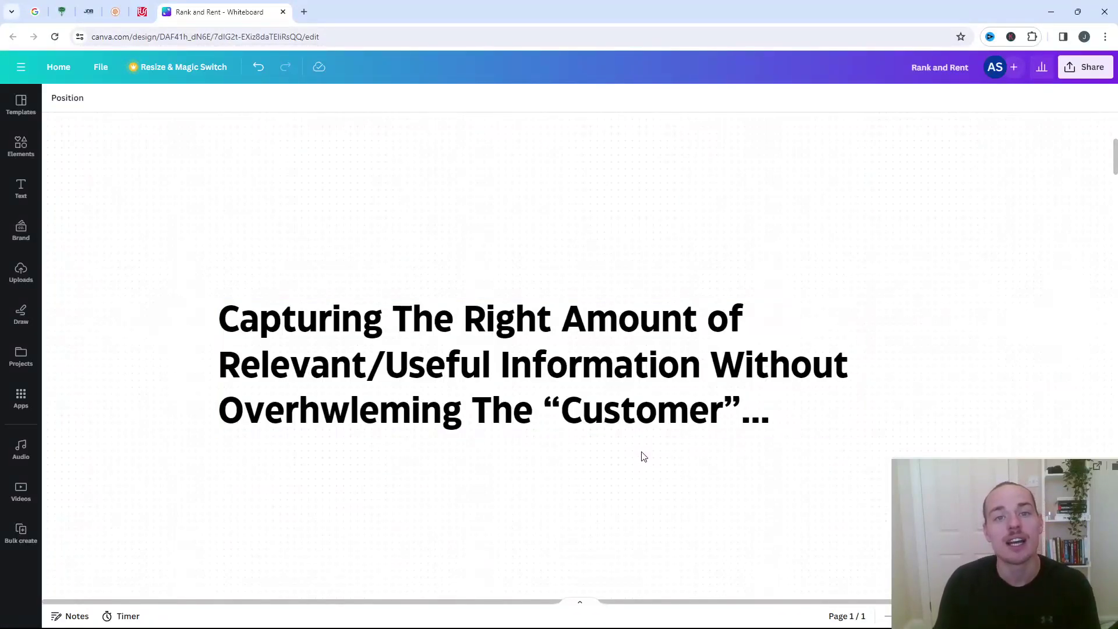
scroll(637, 436, down, 1)
scroll(627, 415, down, 1)
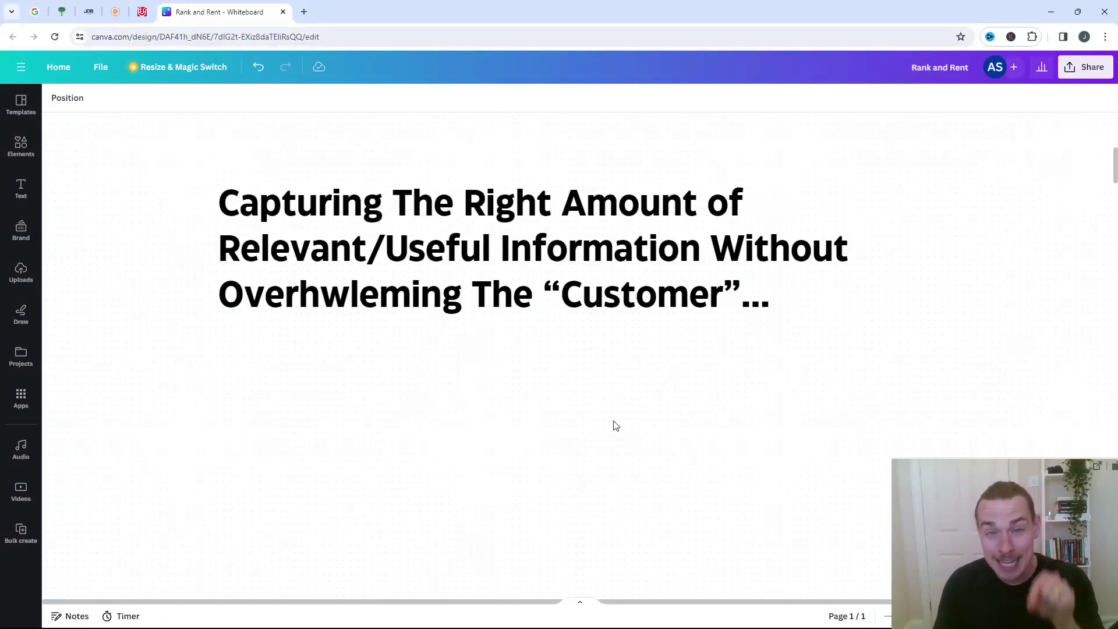
scroll(615, 425, down, 2)
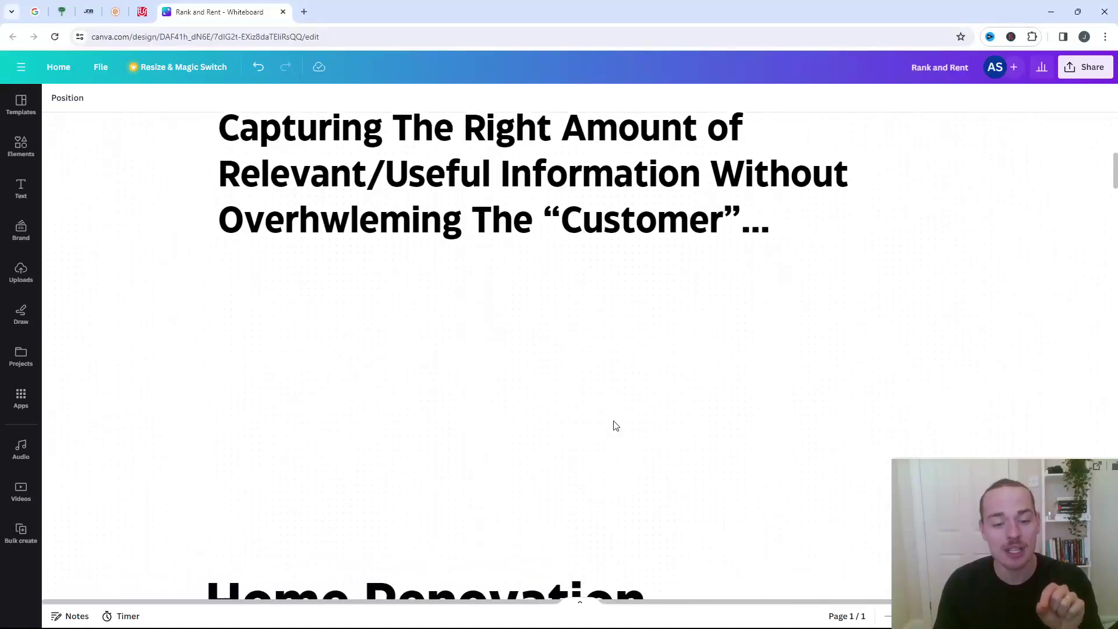
scroll(615, 426, down, 1)
scroll(613, 426, down, 1)
scroll(614, 426, down, 1)
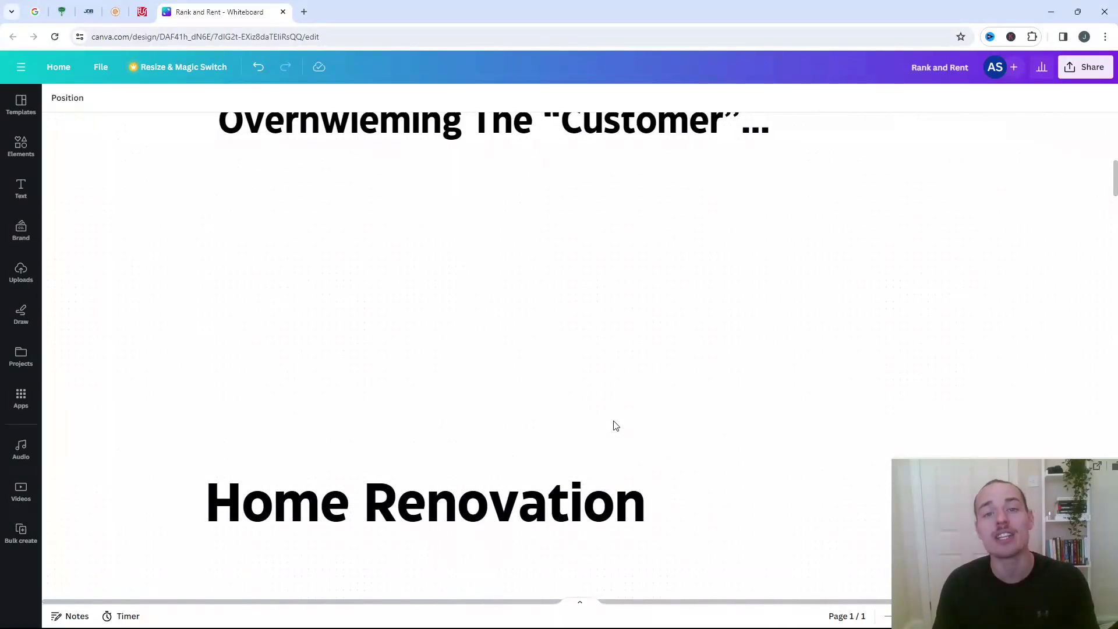
scroll(615, 425, down, 1)
scroll(616, 424, down, 2)
scroll(619, 424, down, 1)
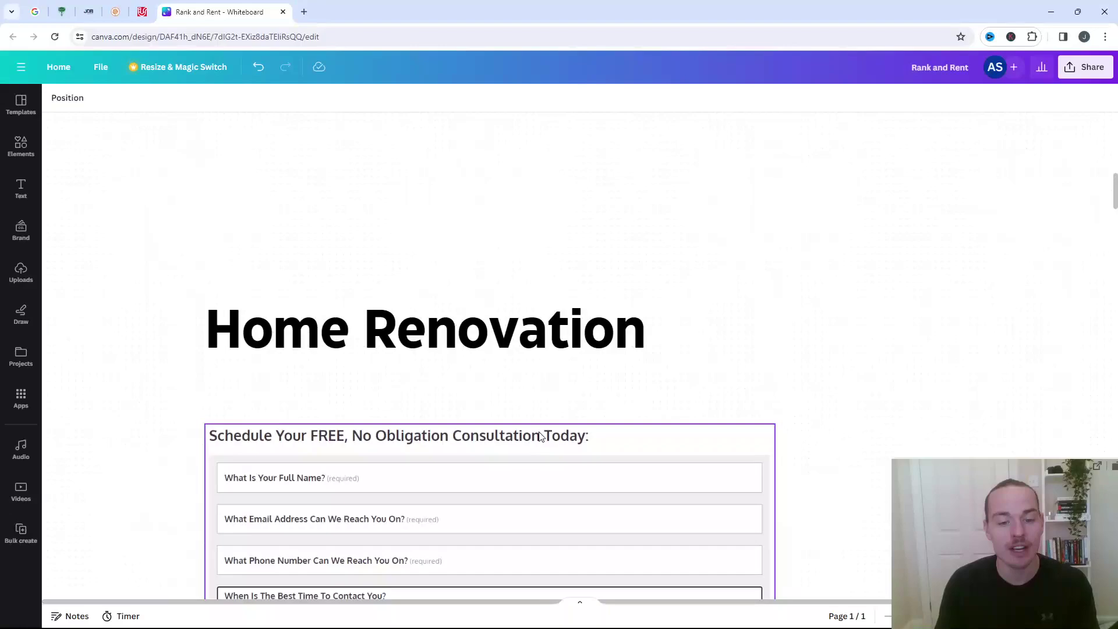
scroll(609, 403, down, 1)
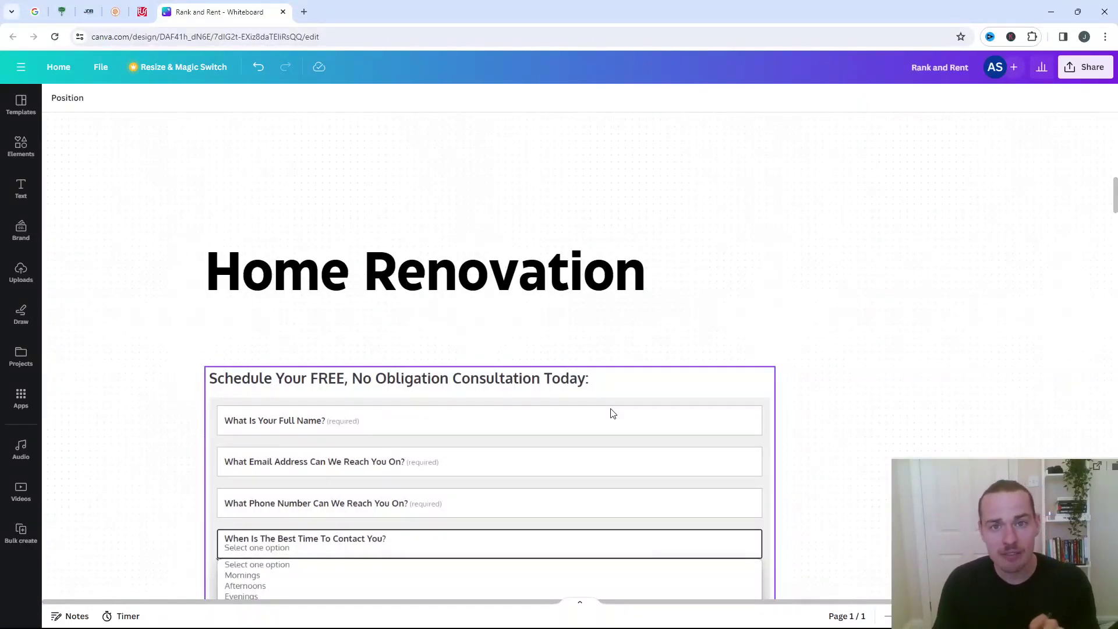
scroll(611, 413, down, 2)
scroll(612, 413, down, 2)
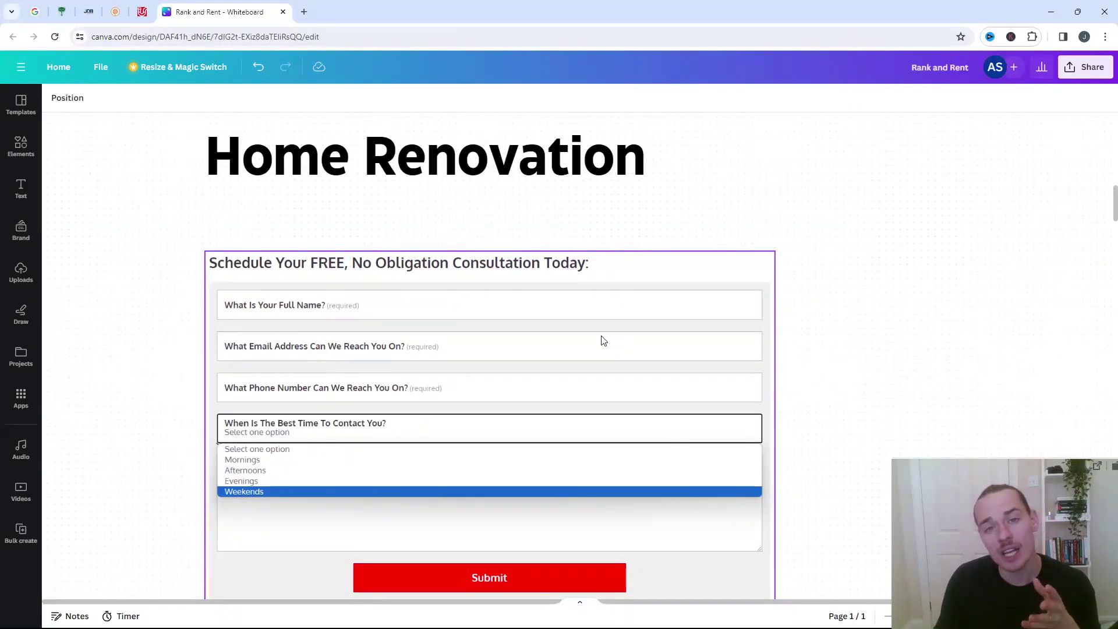
scroll(601, 341, down, 1)
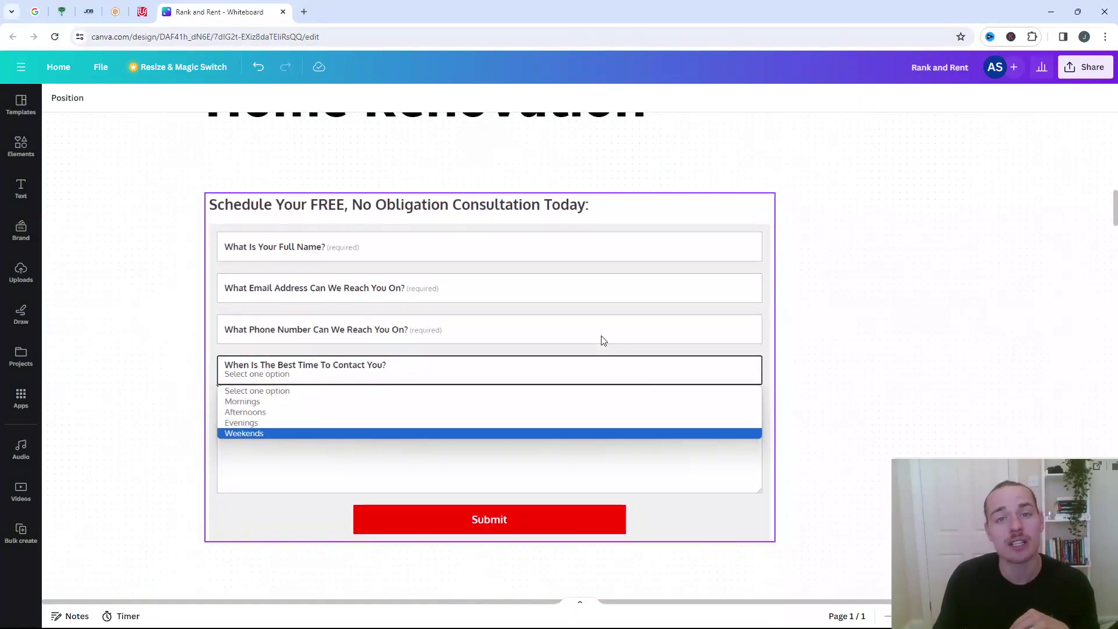
scroll(601, 341, down, 2)
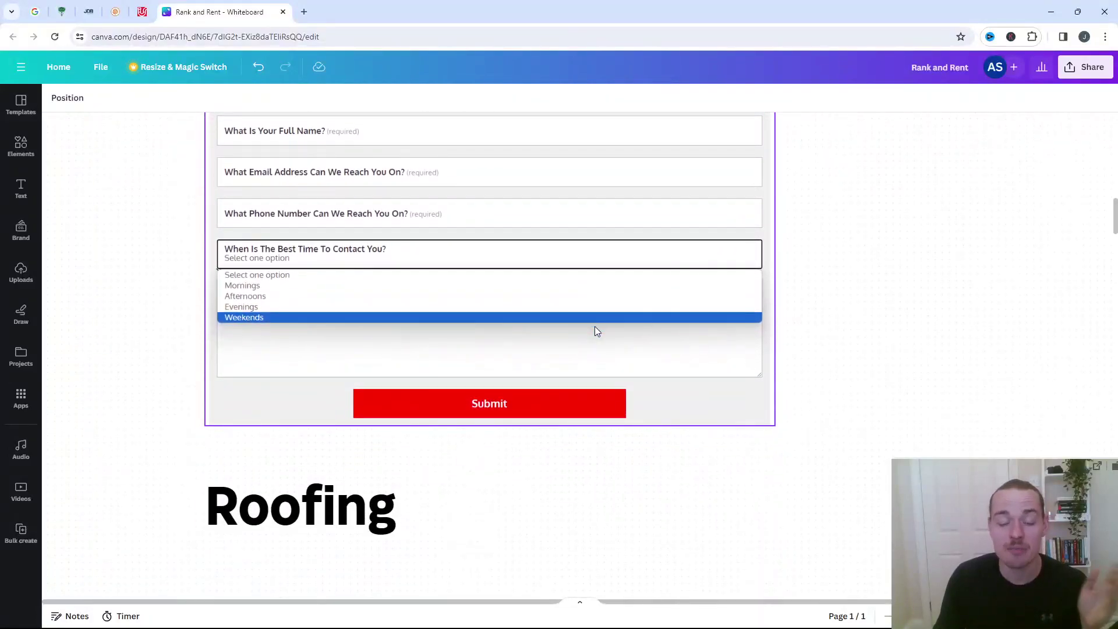
scroll(596, 330, down, 1)
scroll(594, 331, down, 1)
scroll(596, 331, down, 1)
scroll(595, 330, down, 2)
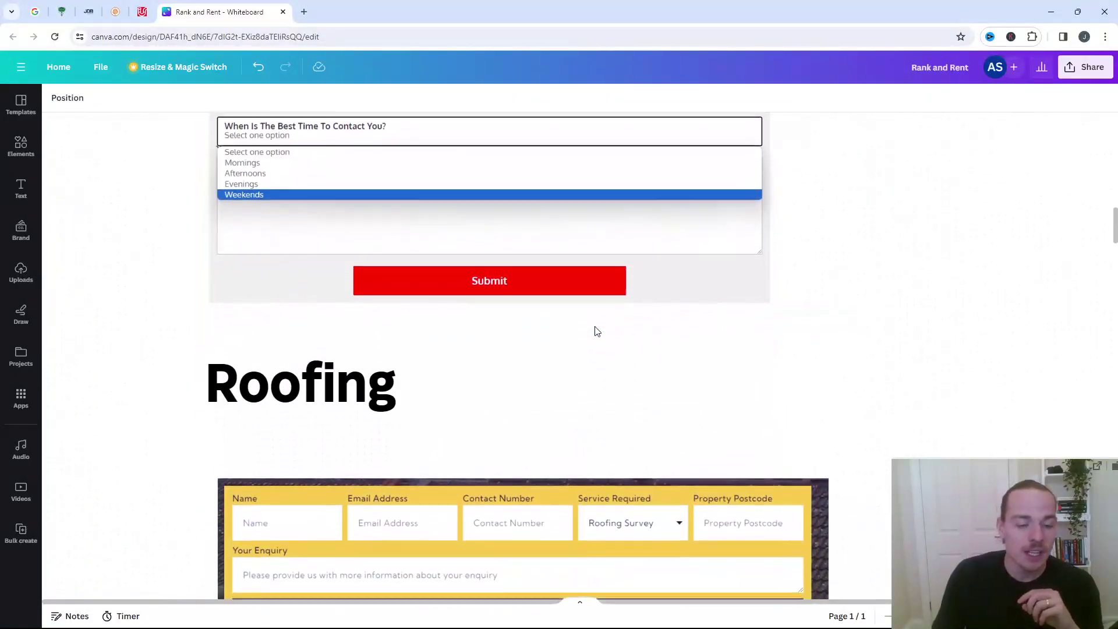
scroll(602, 332, down, 1)
scroll(603, 336, down, 1)
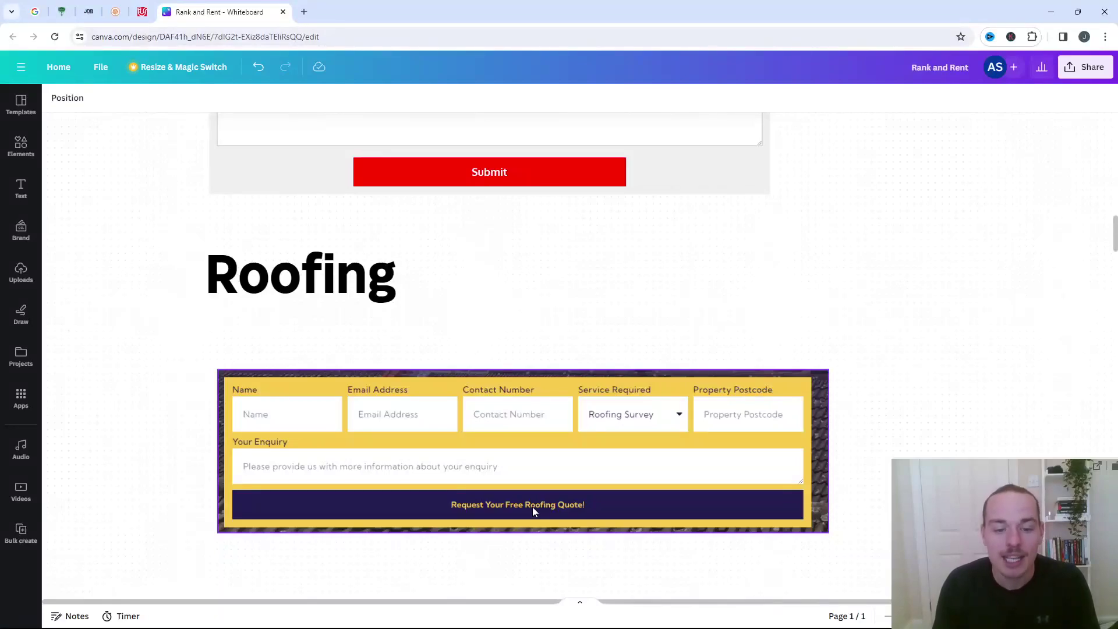
scroll(437, 315, up, 4)
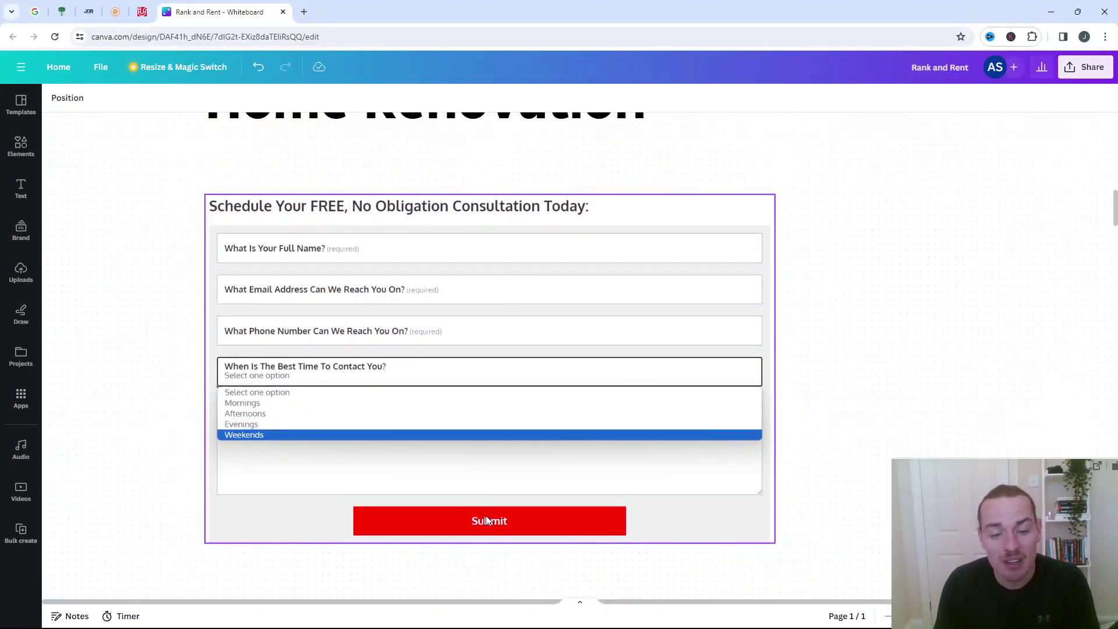
scroll(517, 470, down, 2)
scroll(517, 469, down, 1)
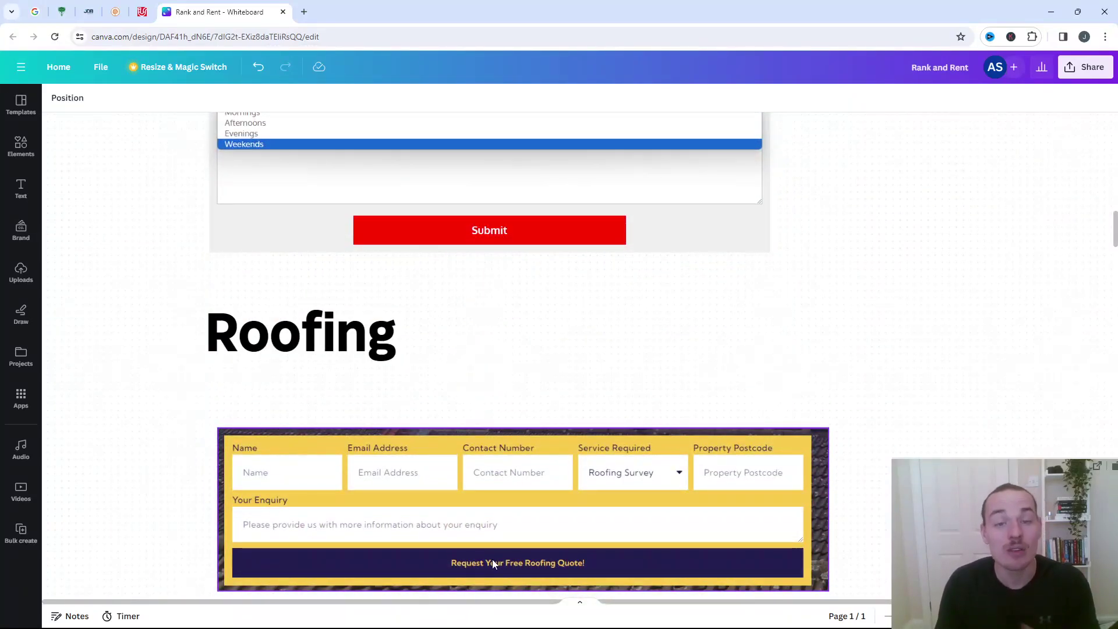
scroll(493, 560, down, 1)
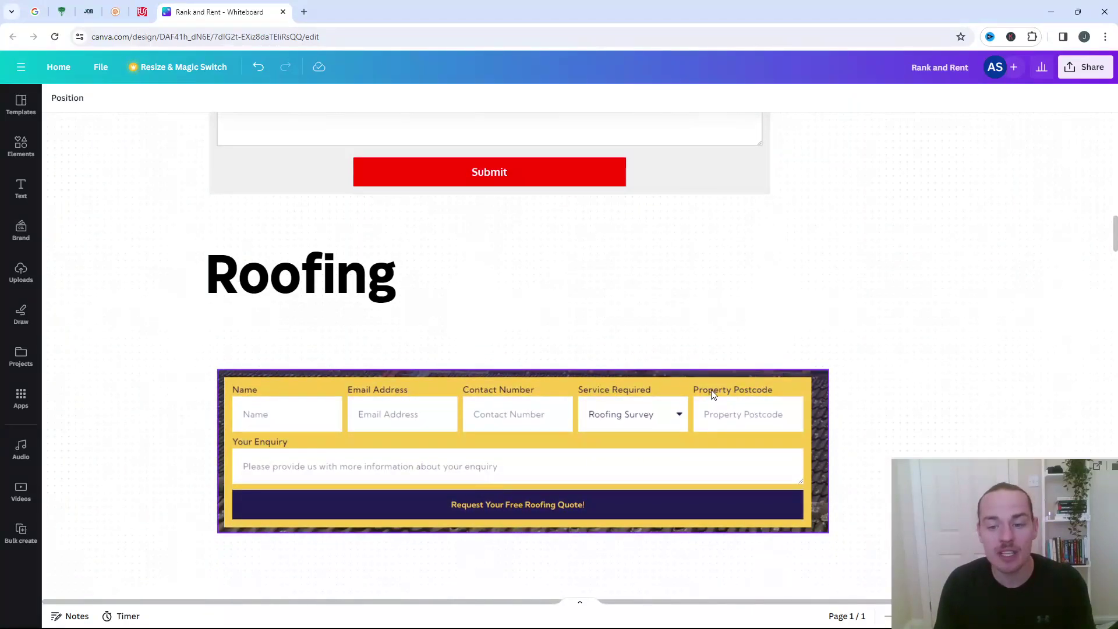
scroll(666, 422, down, 2)
scroll(666, 422, down, 3)
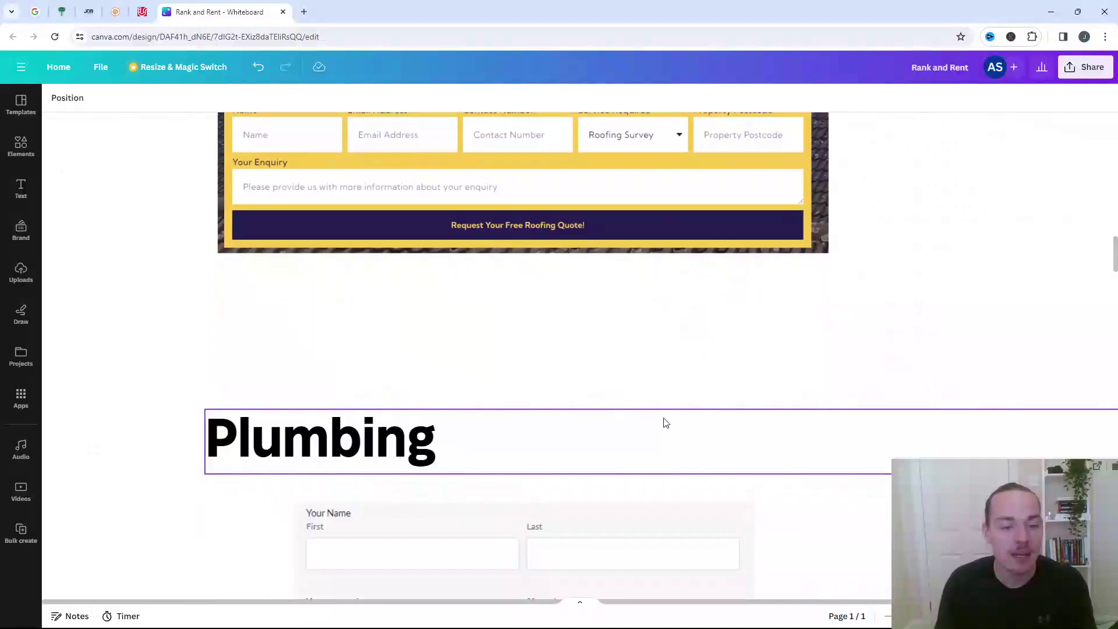
scroll(660, 357, down, 1)
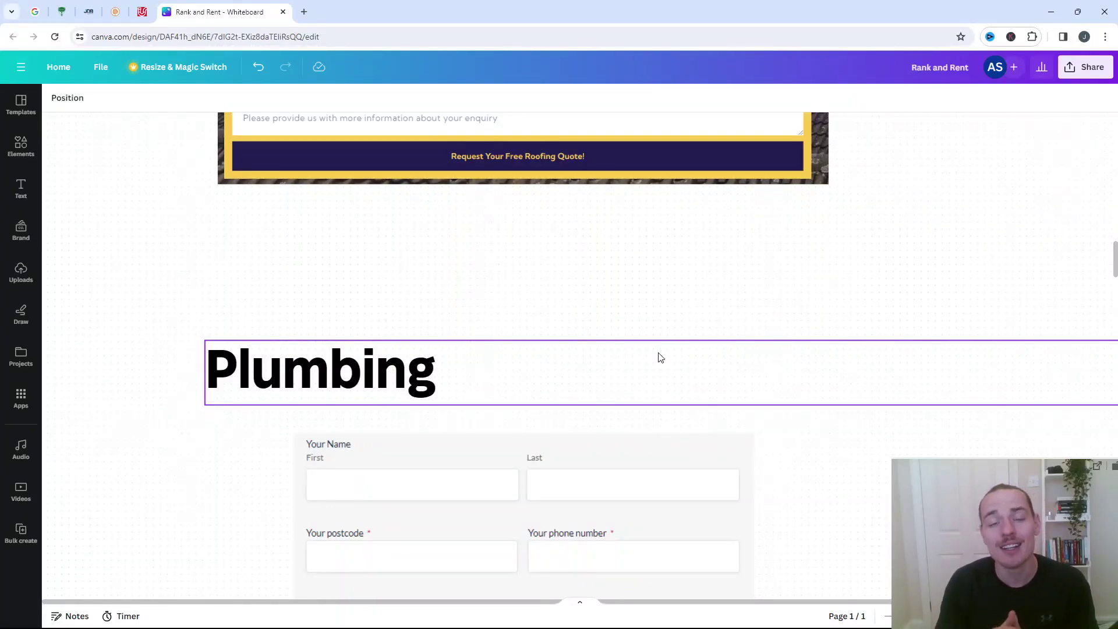
scroll(659, 358, down, 2)
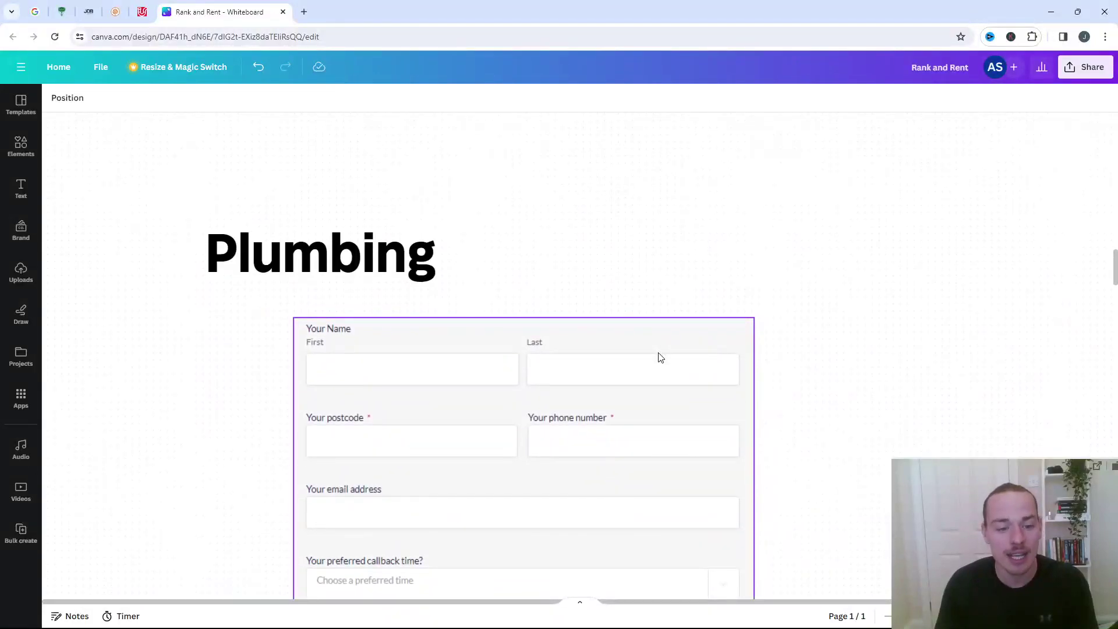
scroll(660, 357, down, 1)
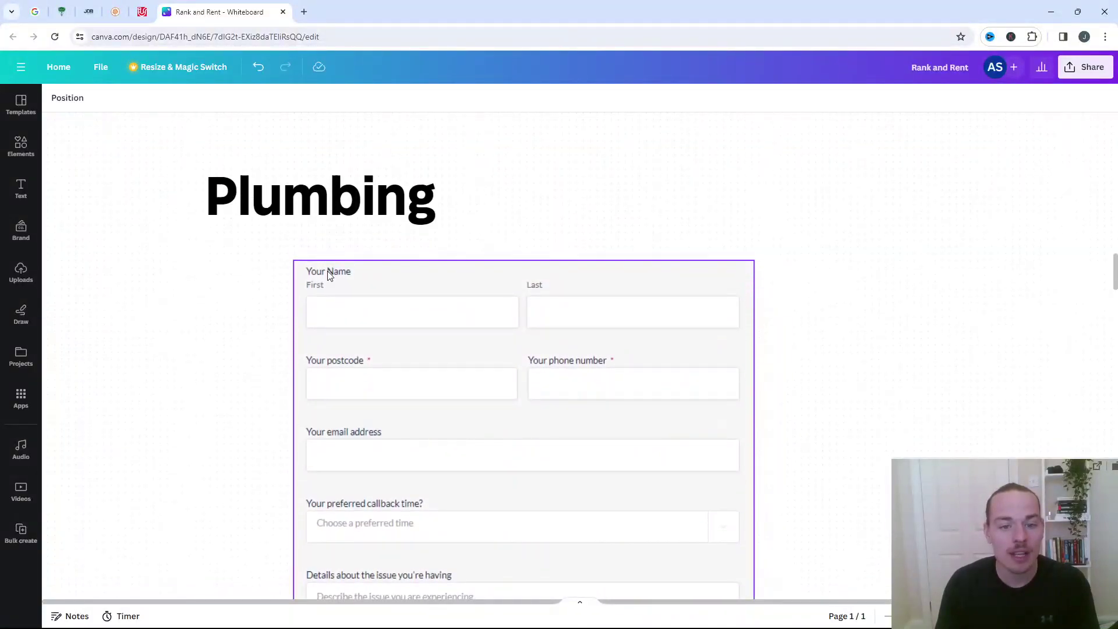
scroll(328, 274, up, 4)
scroll(347, 286, up, 2)
scroll(382, 232, down, 2)
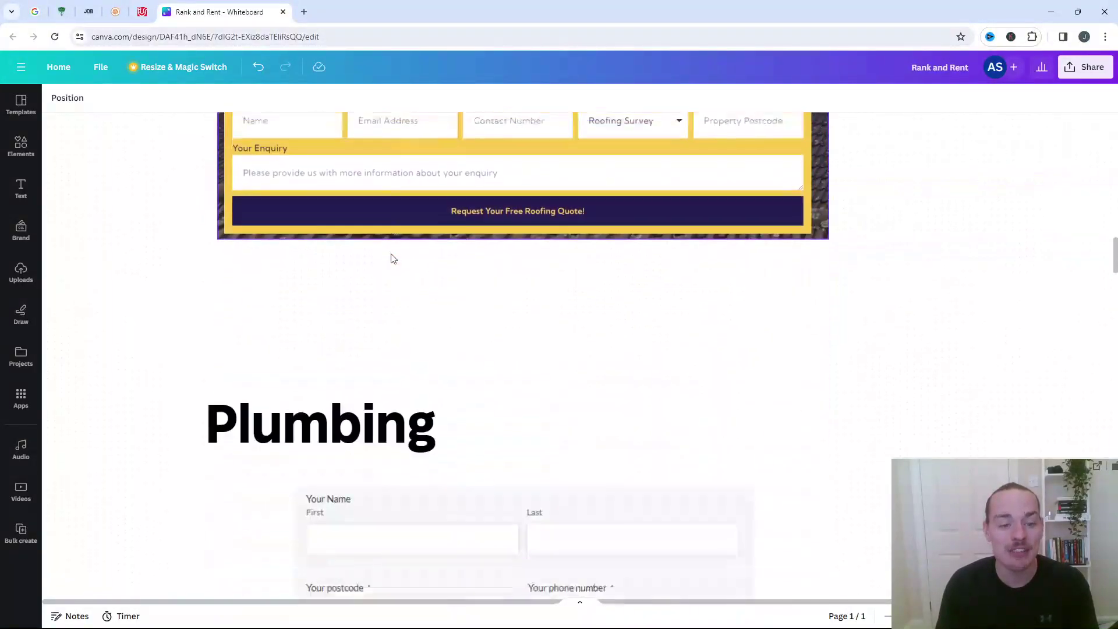
scroll(389, 254, down, 3)
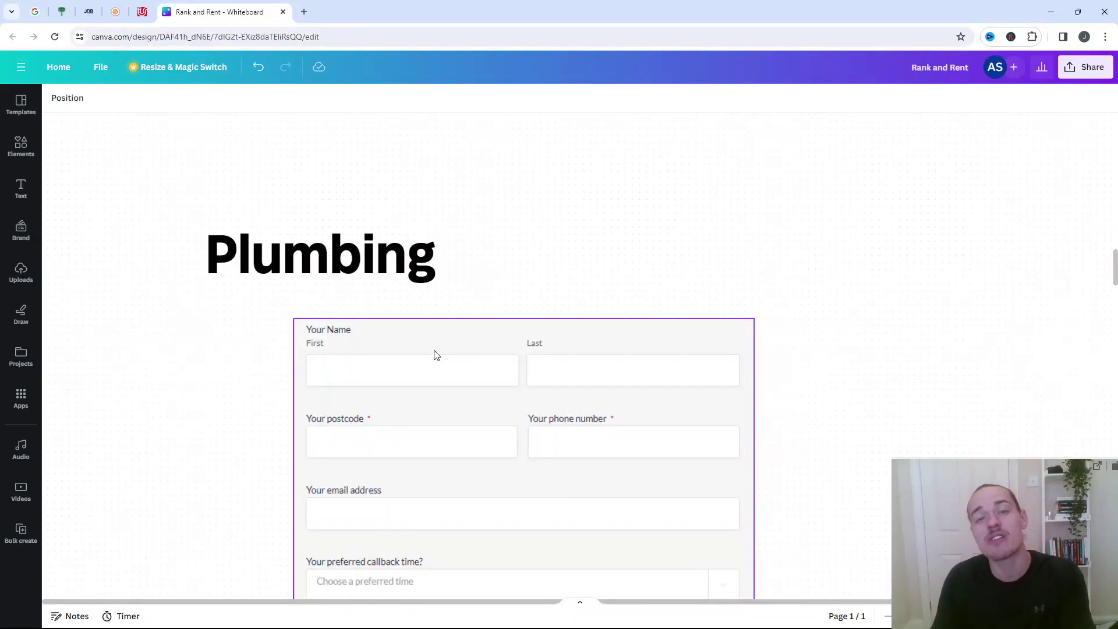
scroll(435, 355, down, 1)
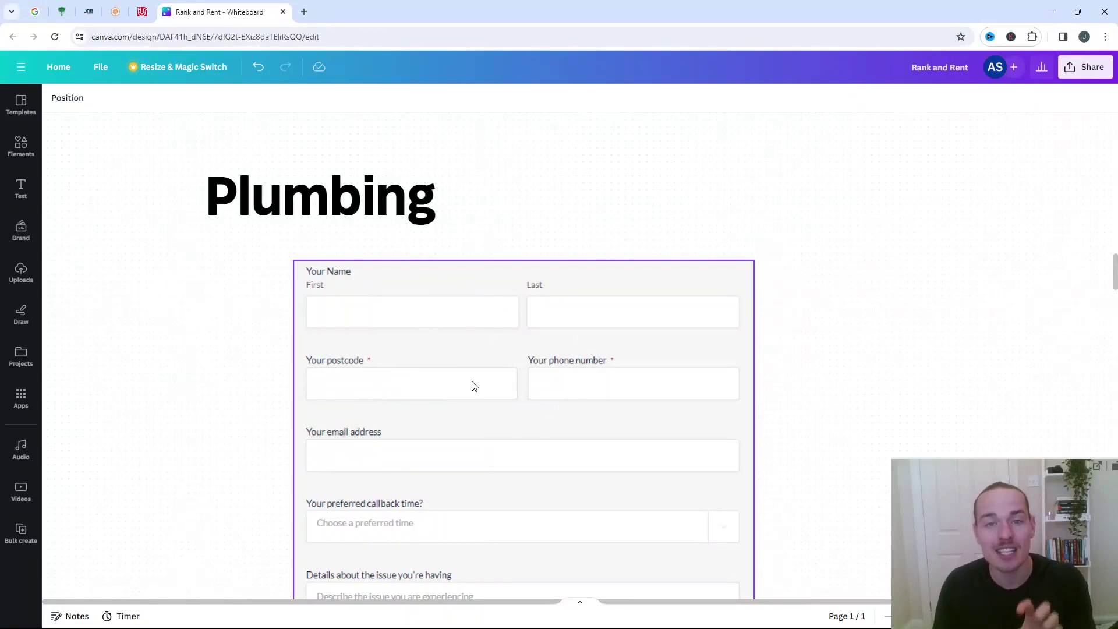
scroll(393, 411, down, 1)
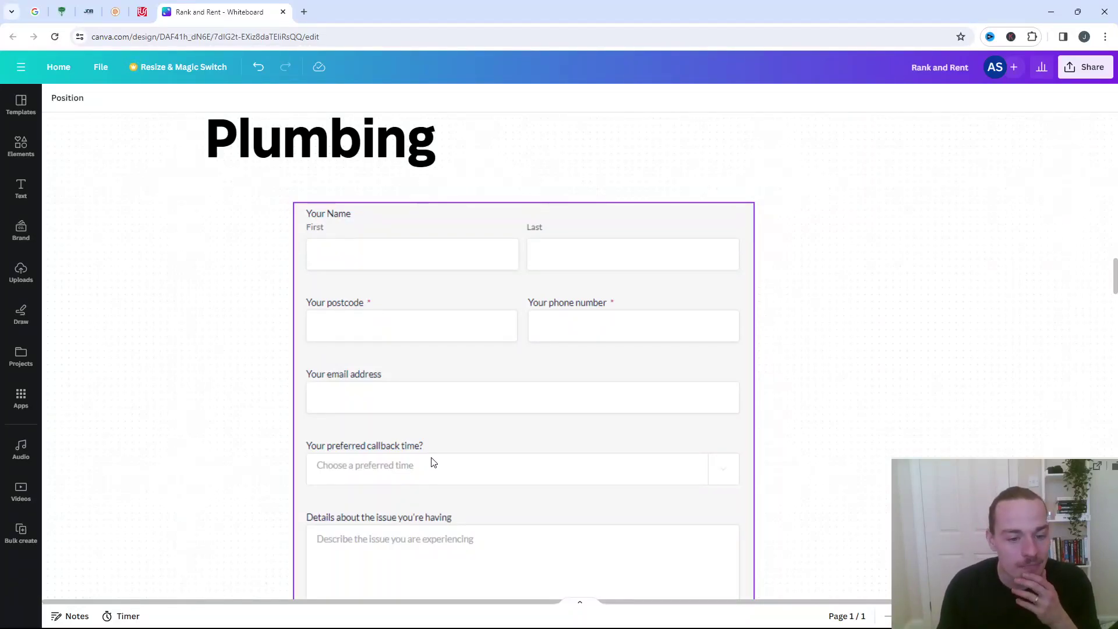
scroll(431, 462, down, 1)
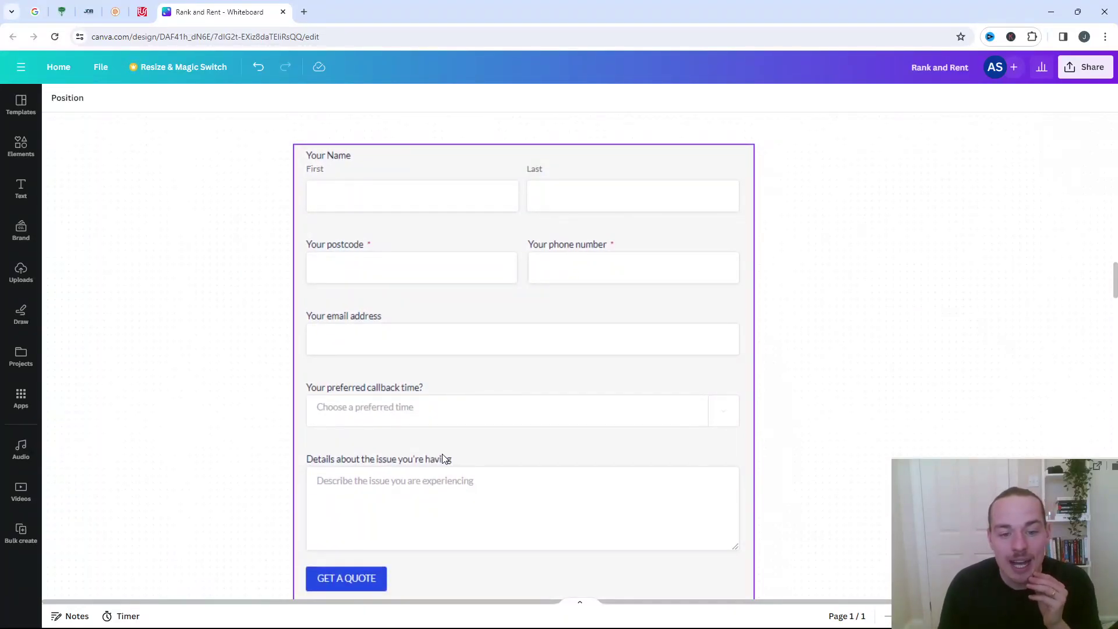
scroll(436, 462, up, 2)
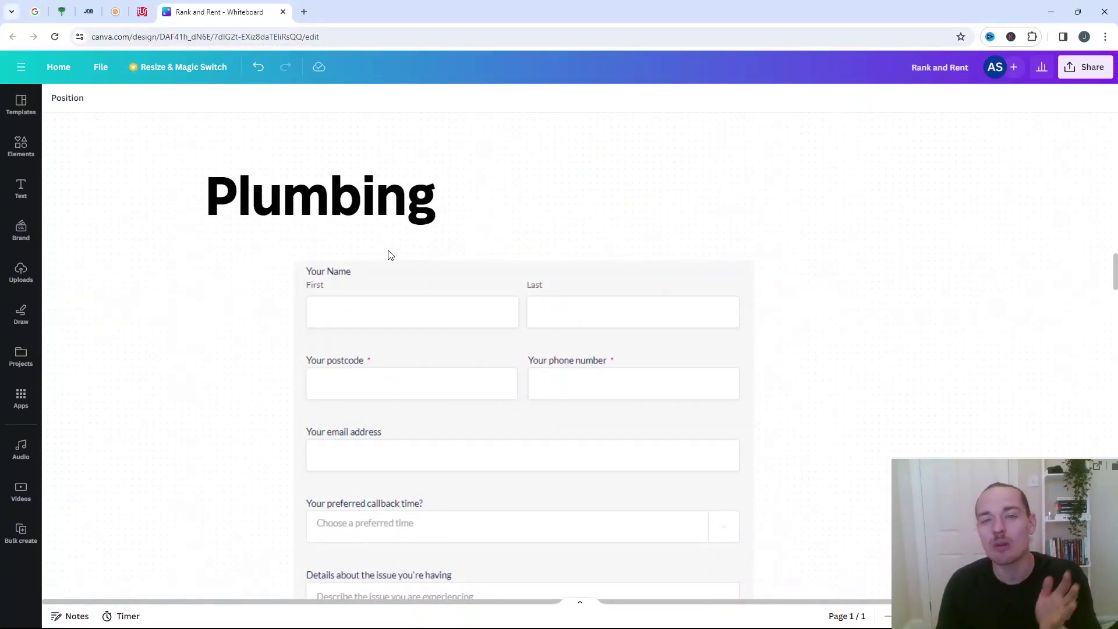
scroll(391, 256, down, 3)
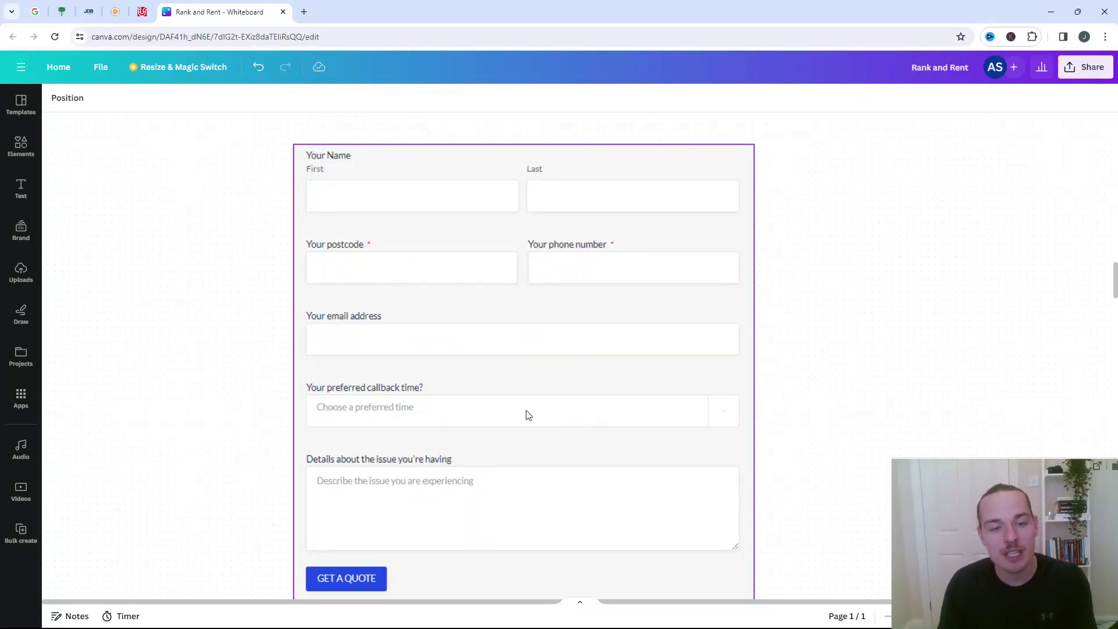
scroll(521, 408, up, 3)
scroll(520, 405, up, 5)
scroll(534, 403, up, 5)
scroll(534, 403, up, 5)
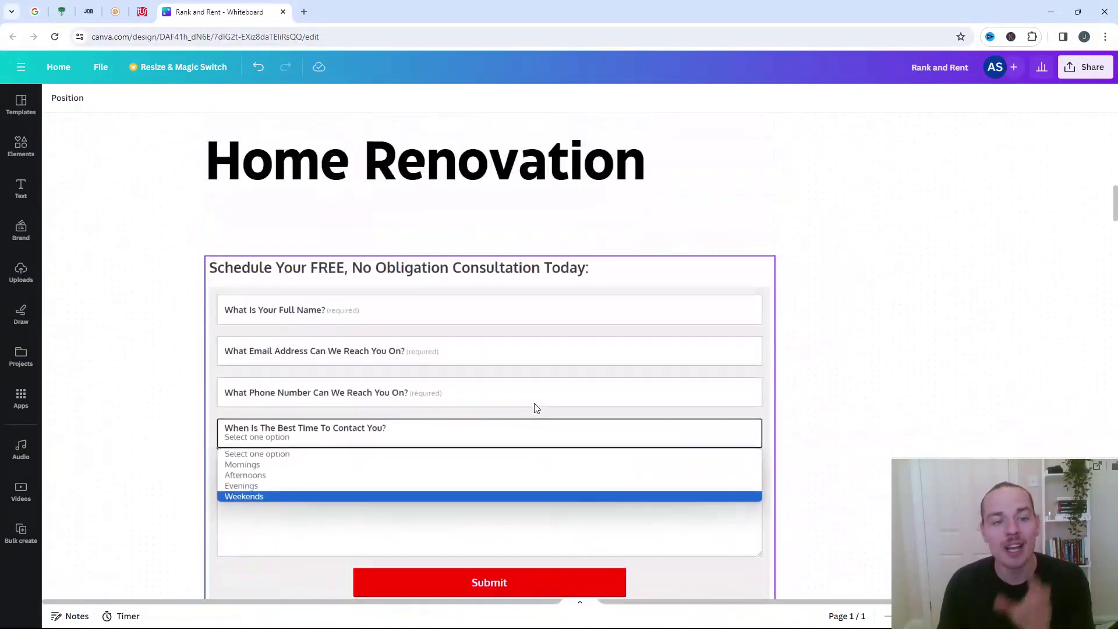
scroll(536, 408, down, 2)
scroll(536, 409, down, 2)
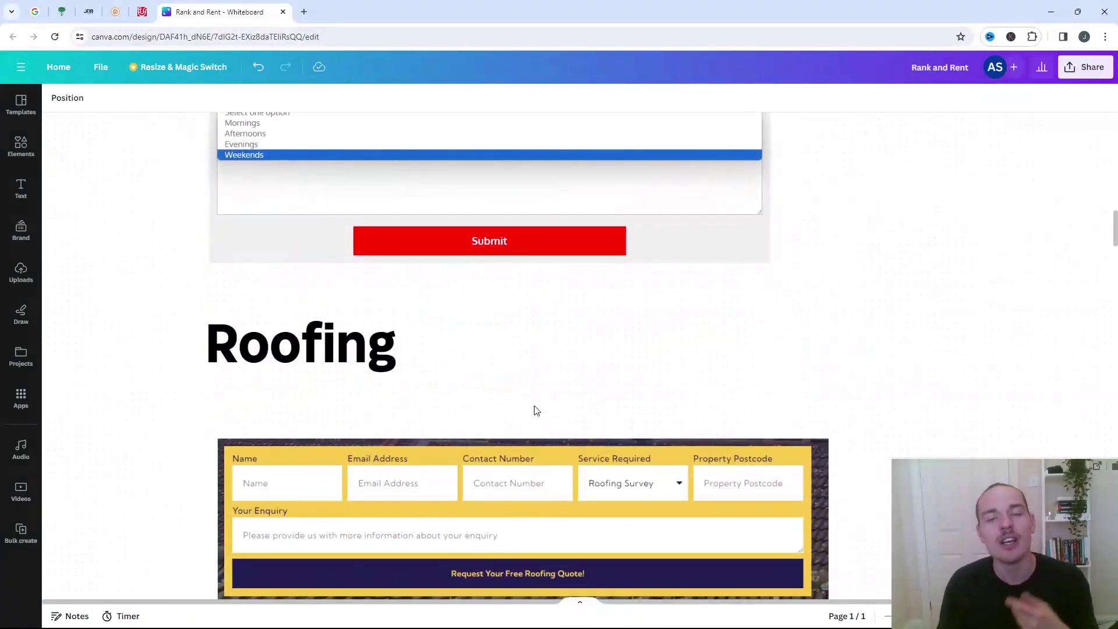
scroll(536, 411, down, 2)
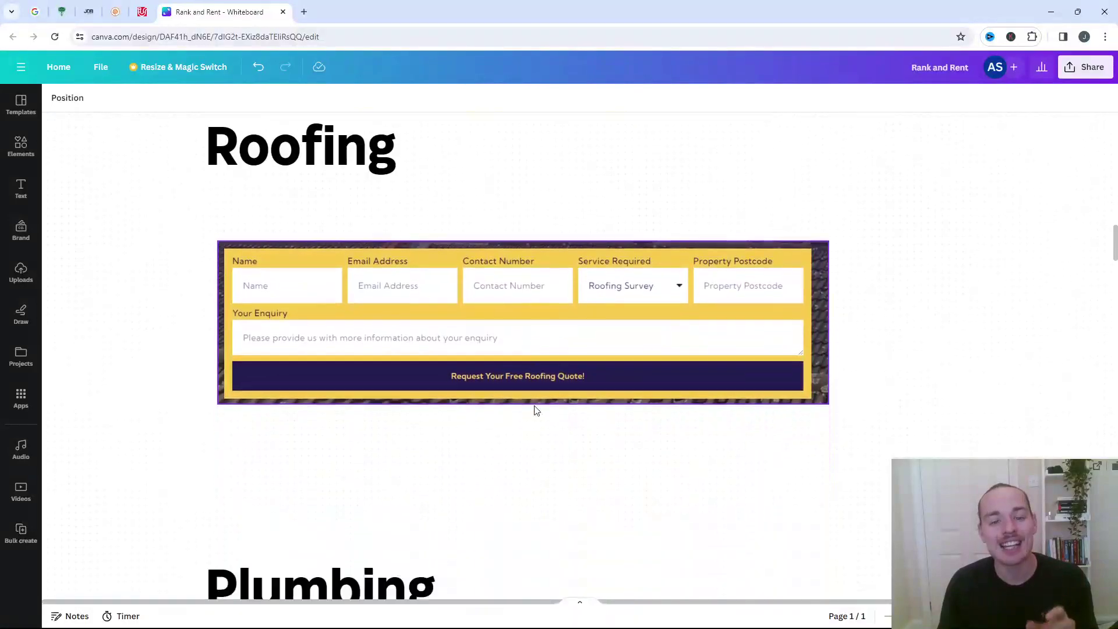
scroll(535, 411, down, 3)
scroll(536, 411, down, 2)
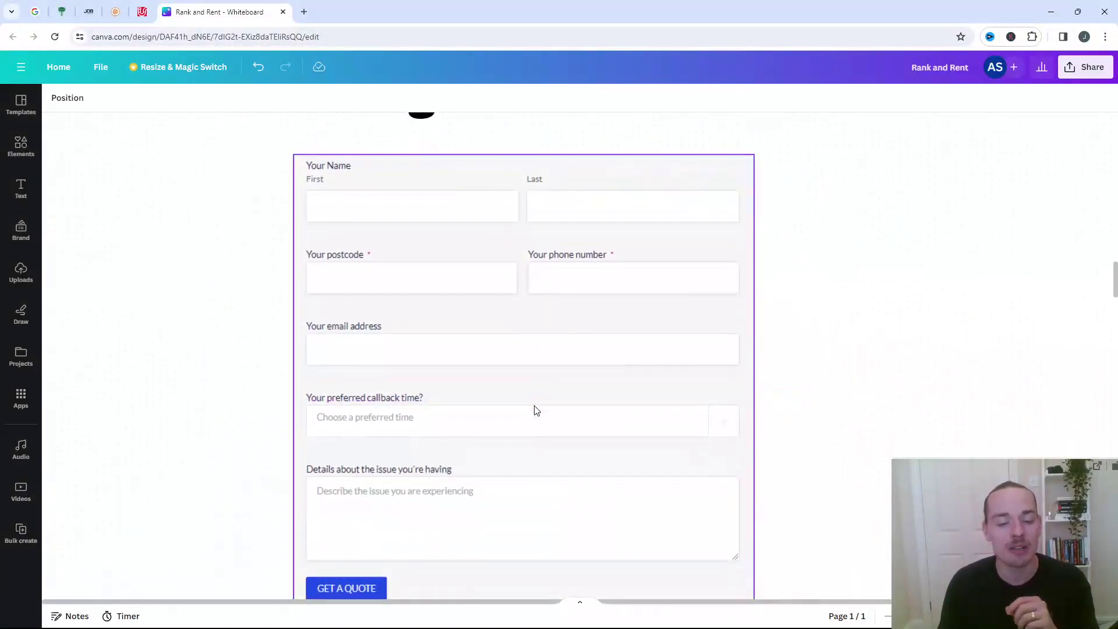
scroll(536, 411, down, 3)
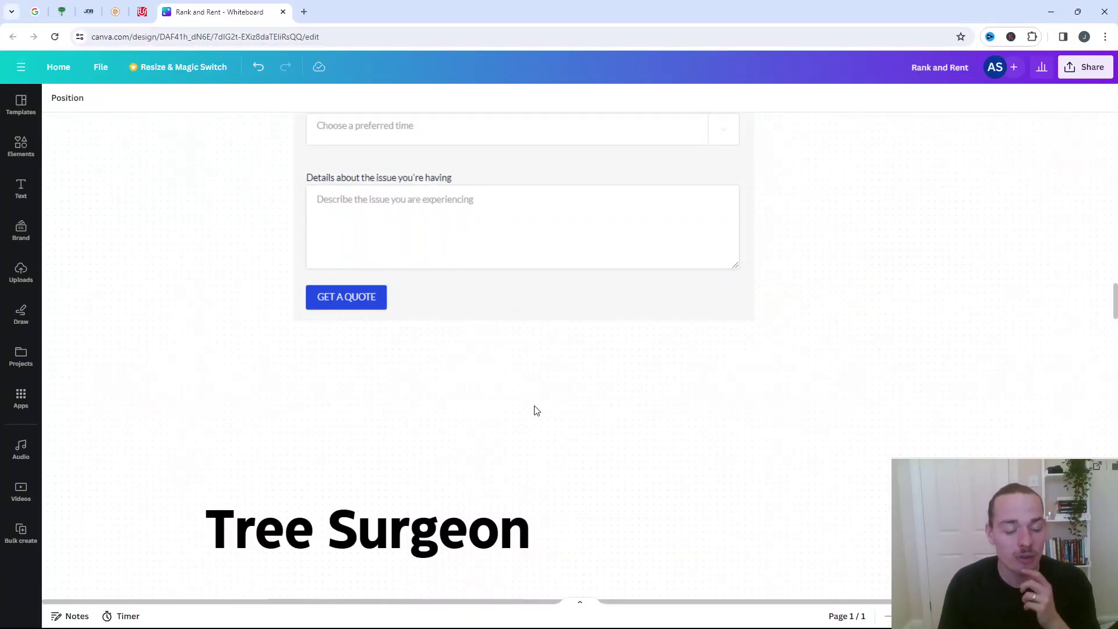
scroll(536, 412, down, 2)
scroll(536, 411, down, 2)
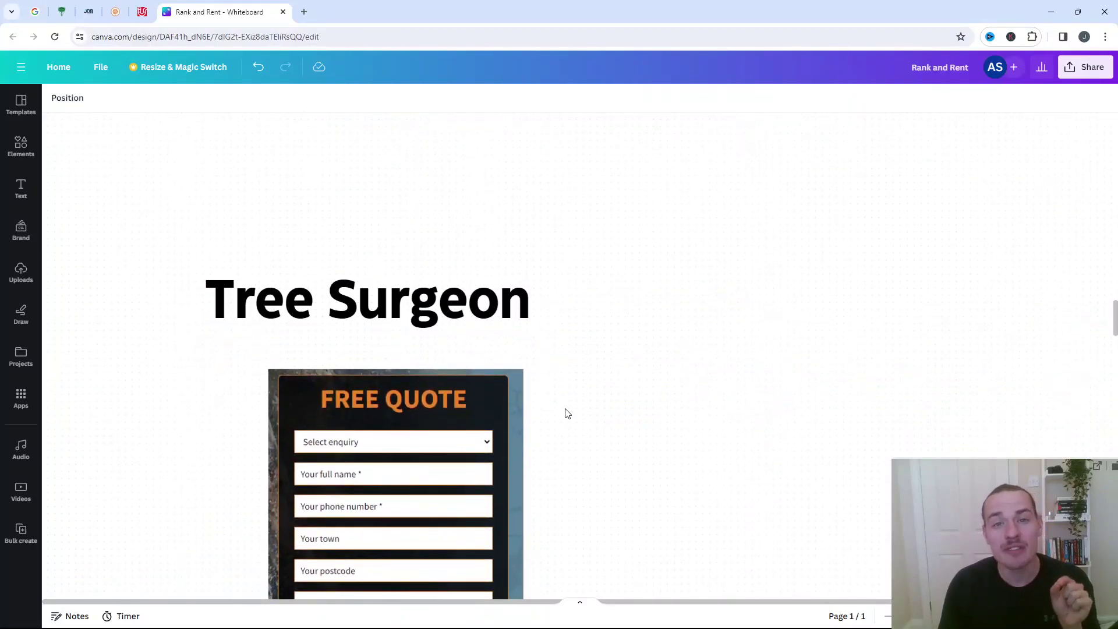
scroll(564, 413, down, 1)
scroll(559, 415, down, 1)
scroll(559, 414, down, 1)
scroll(525, 349, down, 1)
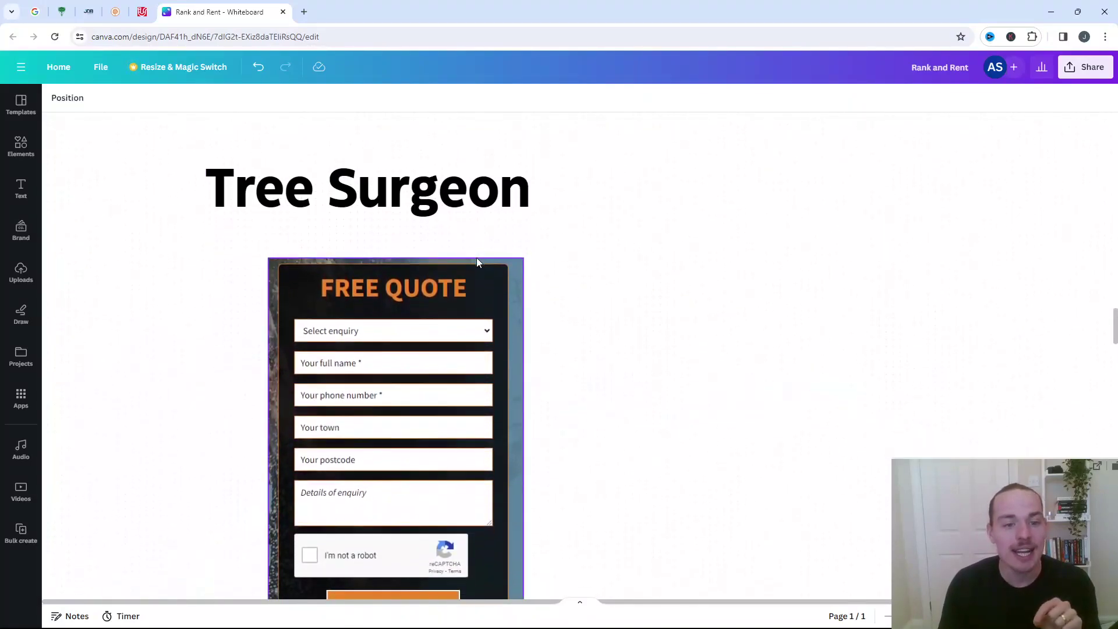
scroll(626, 278, up, 2)
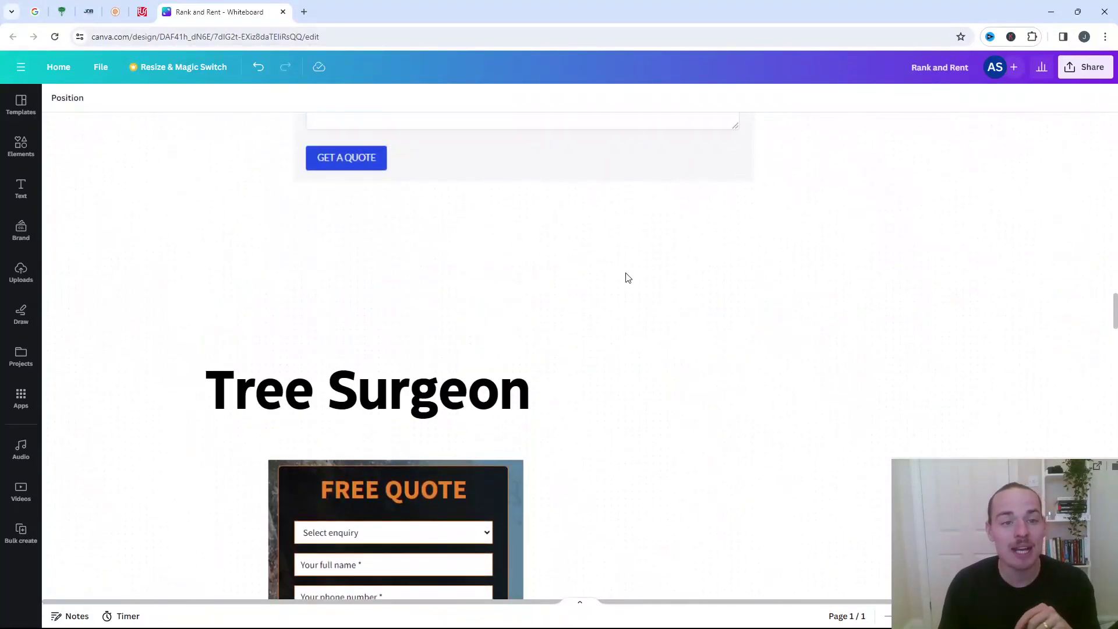
scroll(625, 279, down, 1)
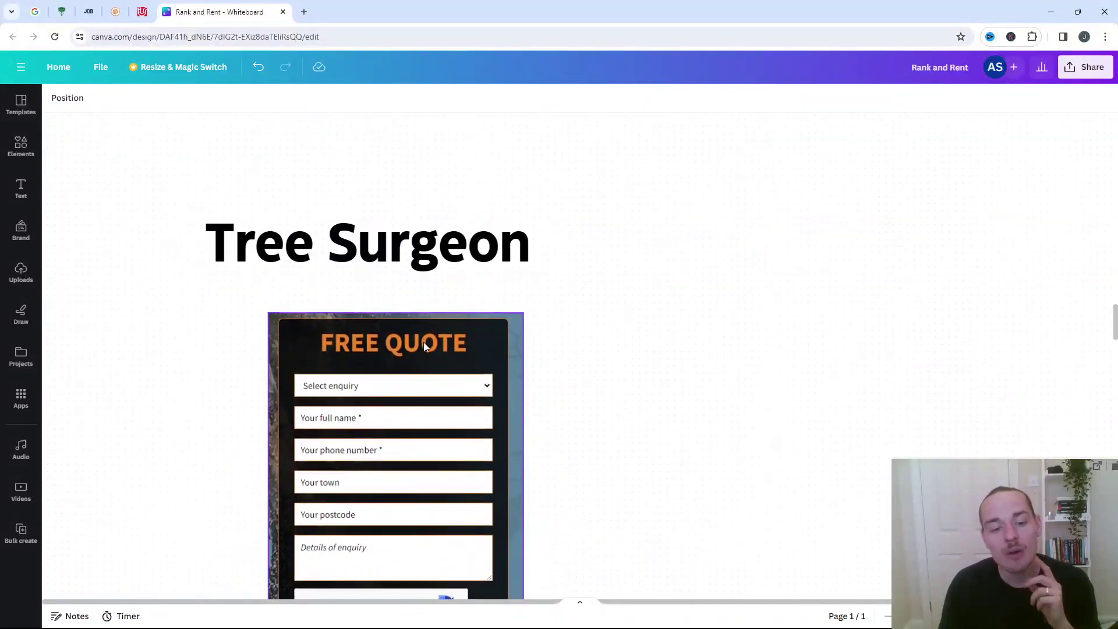
scroll(424, 342, down, 2)
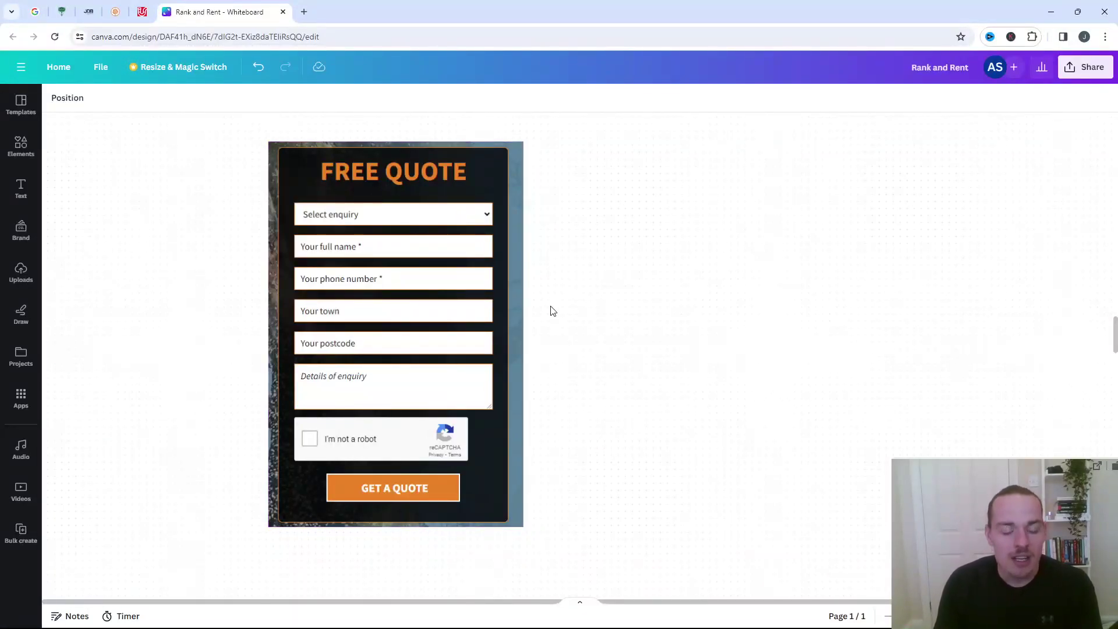
scroll(551, 311, down, 2)
scroll(550, 311, down, 3)
scroll(551, 312, down, 1)
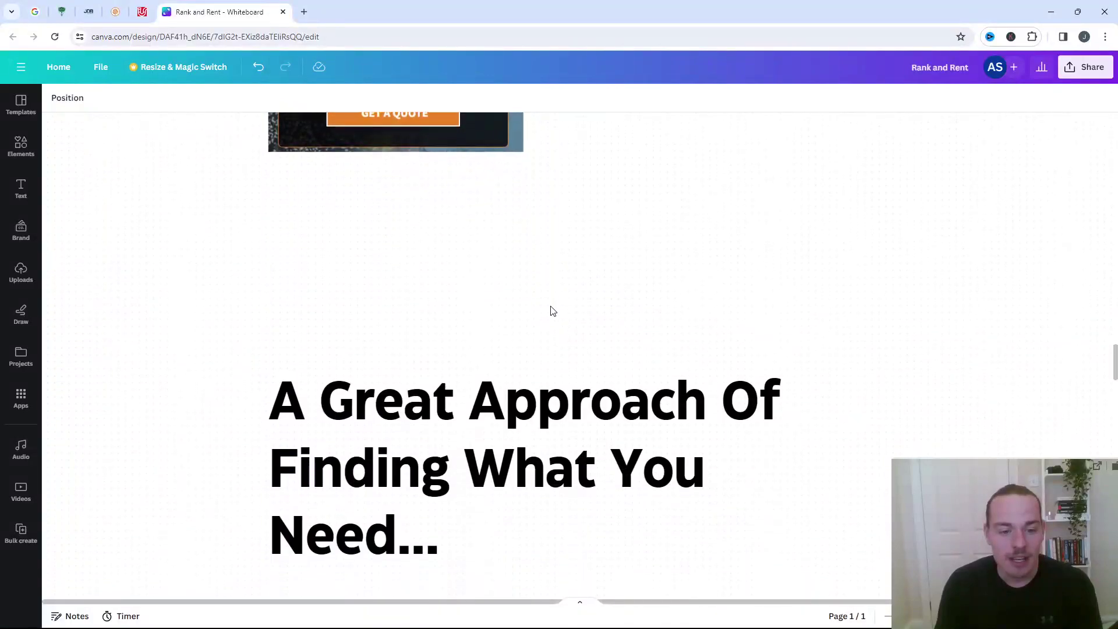
scroll(550, 311, down, 1)
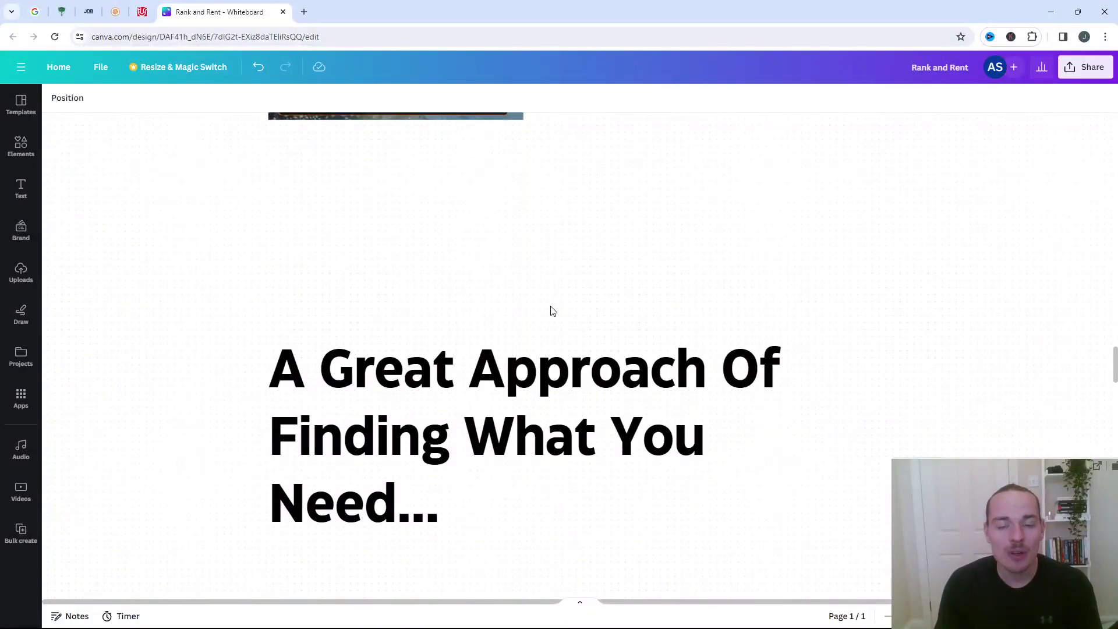
scroll(550, 311, up, 3)
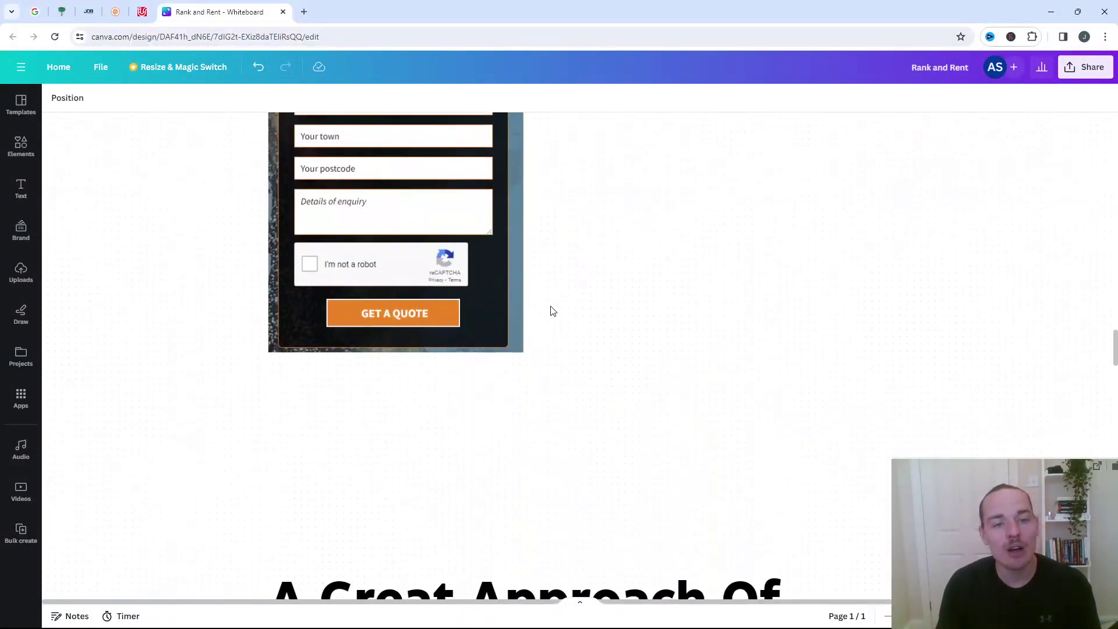
scroll(551, 311, up, 5)
scroll(551, 311, up, 5)
scroll(550, 311, up, 5)
scroll(551, 311, down, 5)
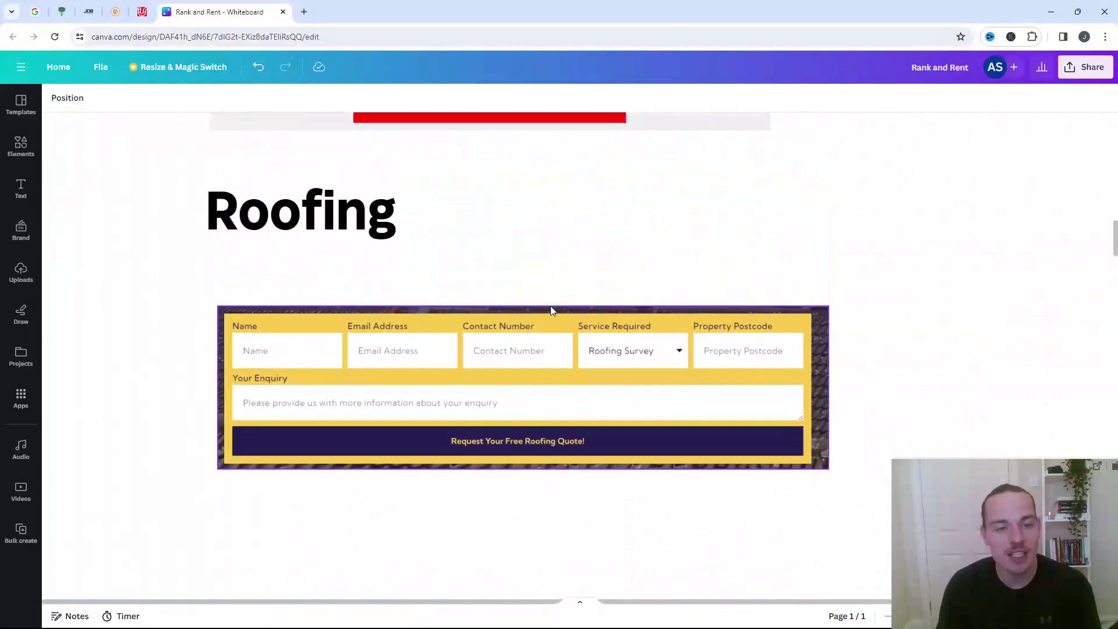
scroll(551, 311, up, 3)
scroll(551, 312, down, 2)
scroll(551, 311, down, 3)
scroll(551, 311, down, 4)
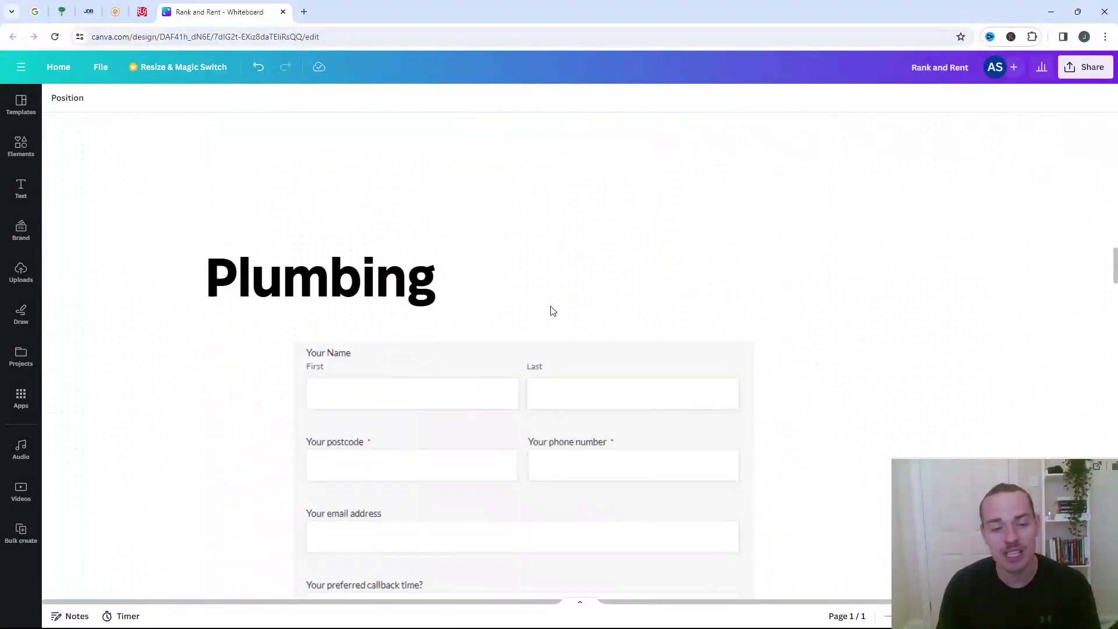
scroll(551, 311, down, 4)
scroll(550, 311, down, 3)
scroll(550, 311, down, 3)
scroll(551, 311, down, 4)
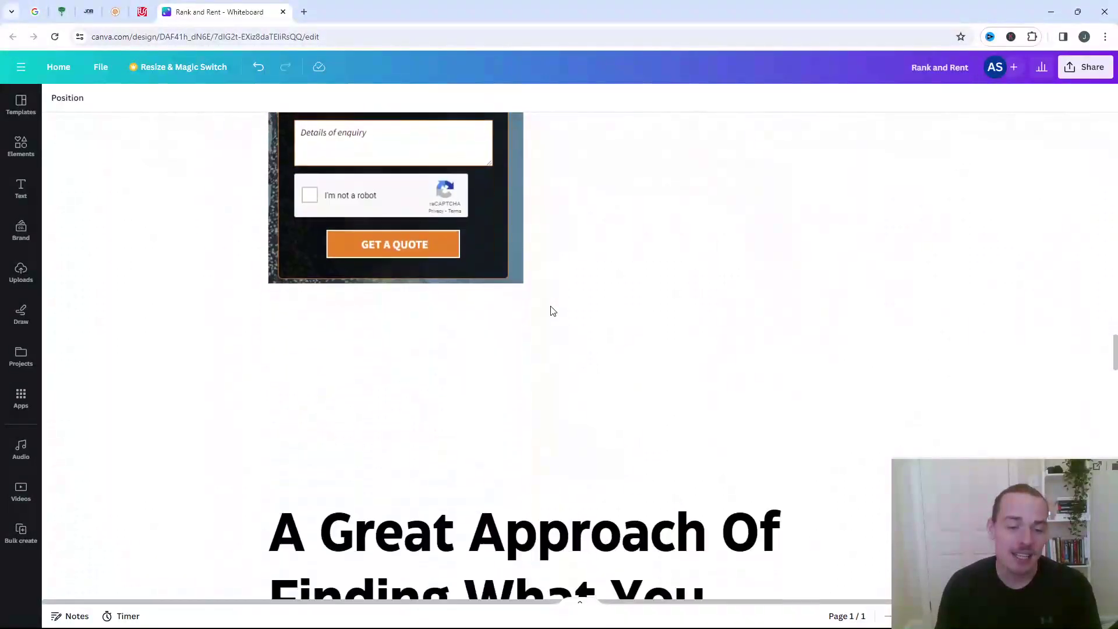
scroll(551, 311, down, 1)
scroll(550, 311, down, 2)
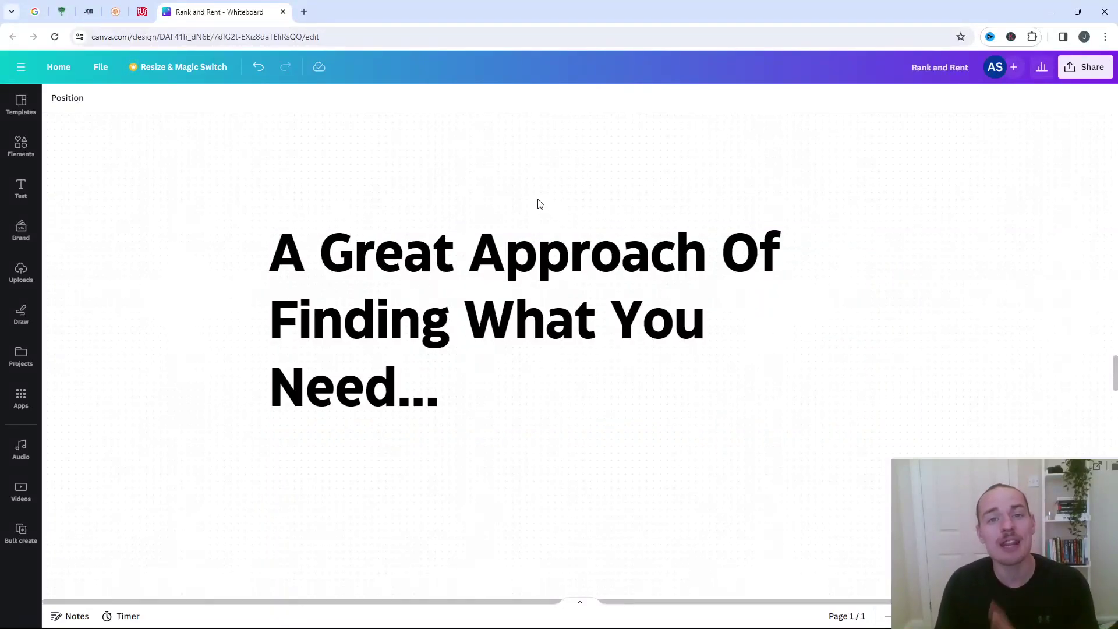
Switch to the Chrome tab showing the 'tree surgeon essex' Google results.
click(35, 12)
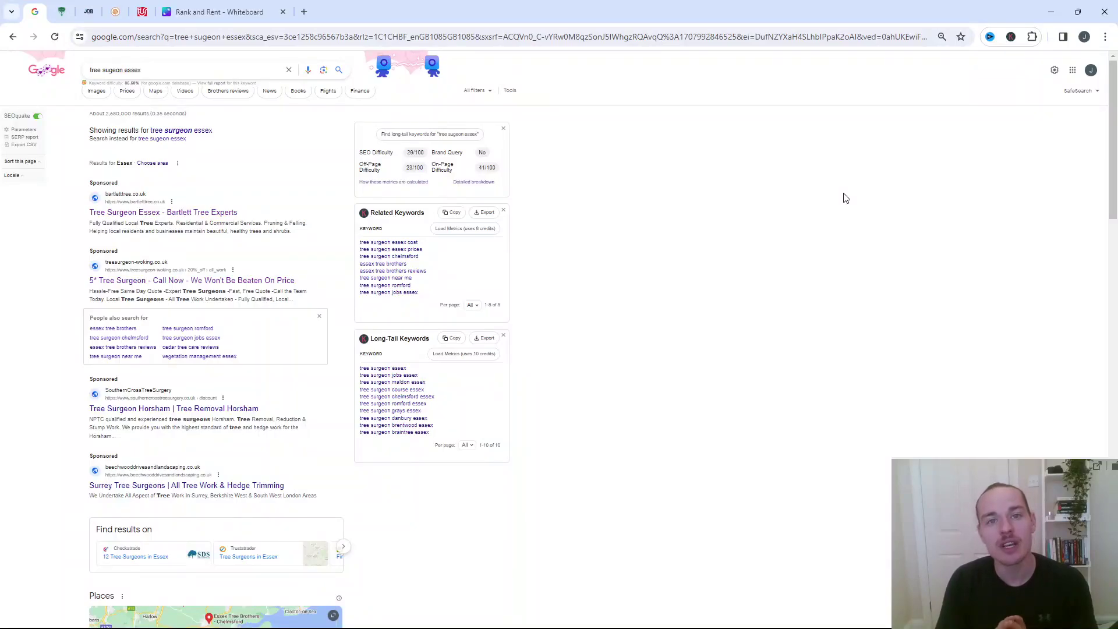
Browse the 'tree surgeon essex' results, from sponsored ads through the map and organic listings.
click(147, 68)
click(708, 197)
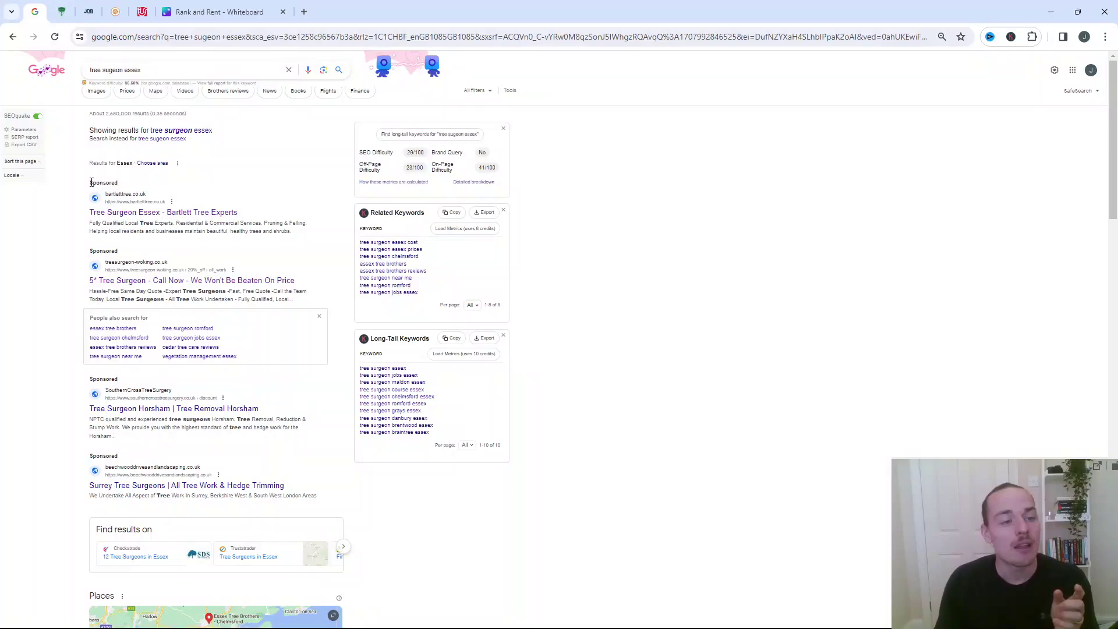
drag(90, 182, 96, 183)
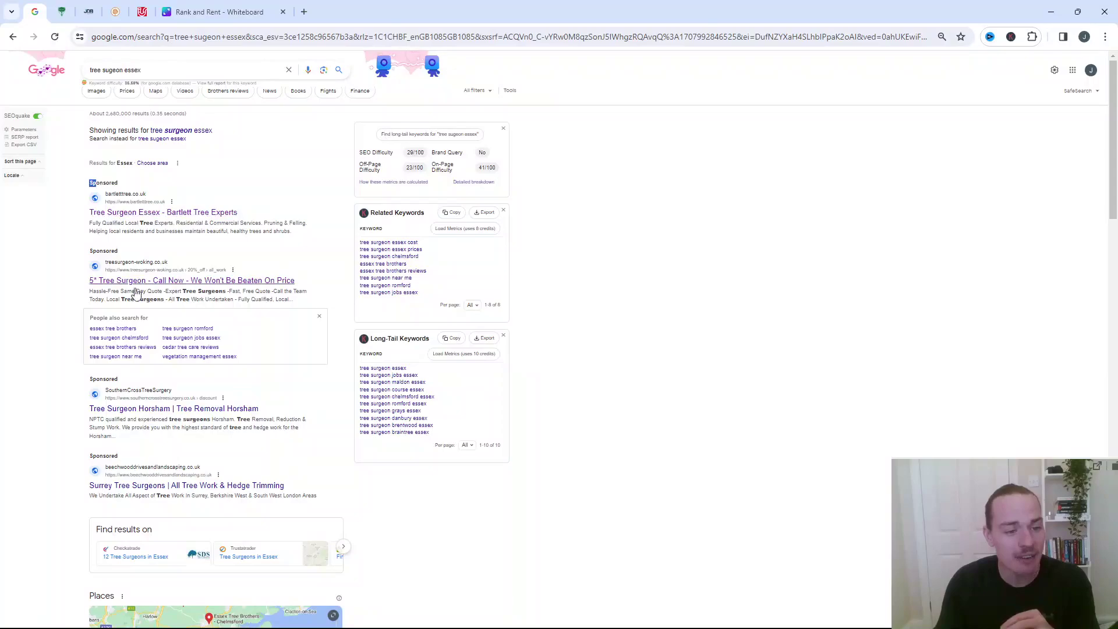
scroll(179, 260, down, 1)
scroll(175, 257, down, 1)
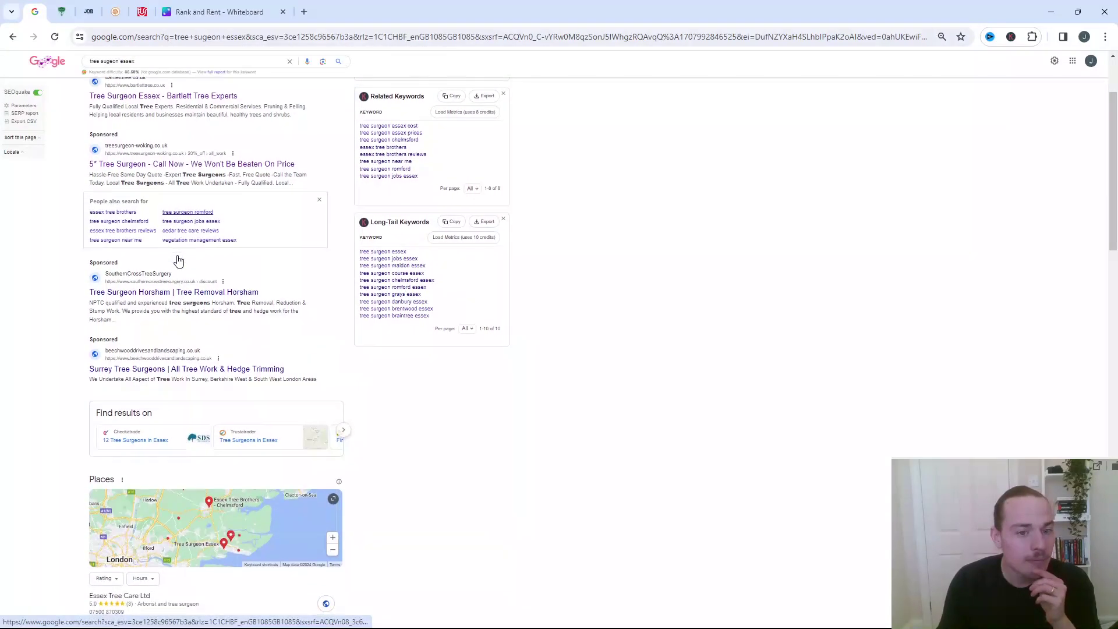
scroll(175, 256, down, 2)
scroll(177, 260, down, 2)
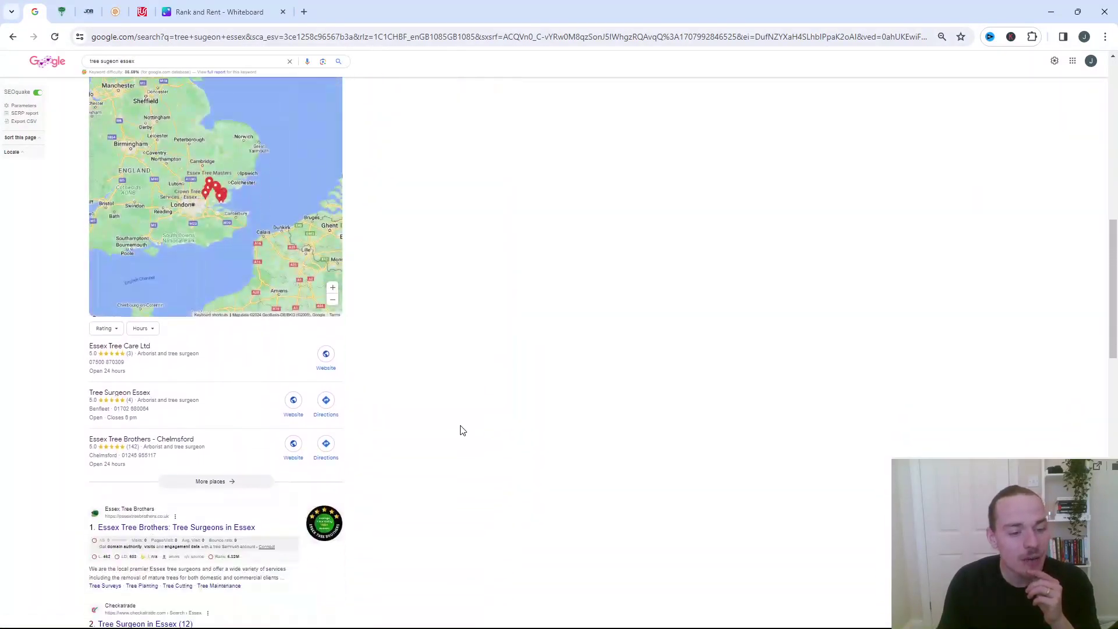
scroll(274, 362, down, 3)
scroll(206, 376, down, 1)
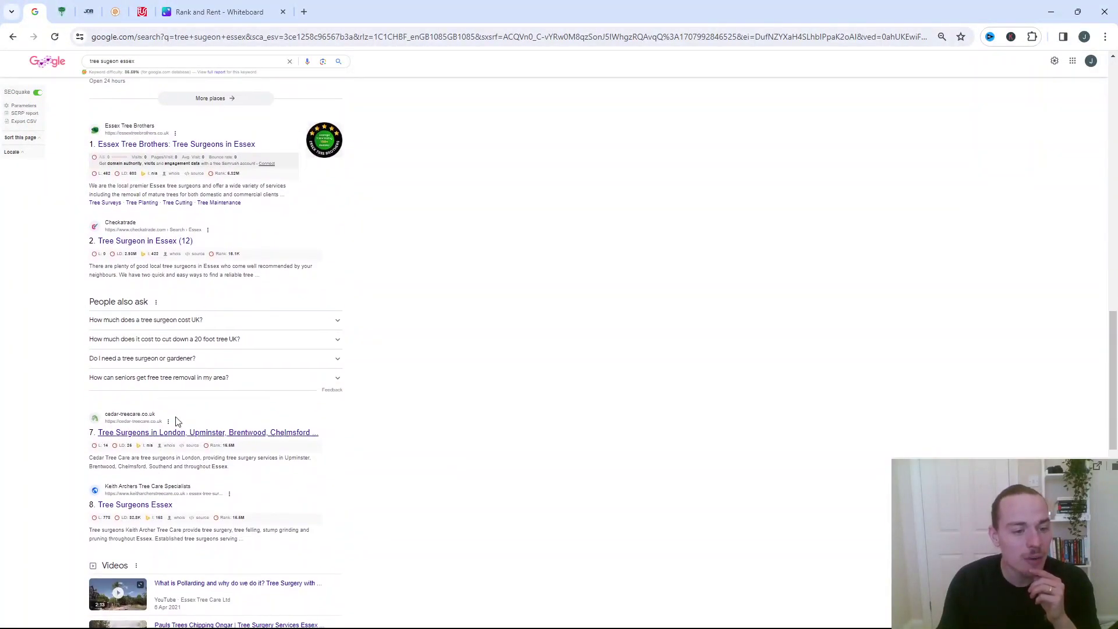
scroll(329, 452, up, 1)
scroll(367, 382, up, 4)
scroll(368, 381, up, 5)
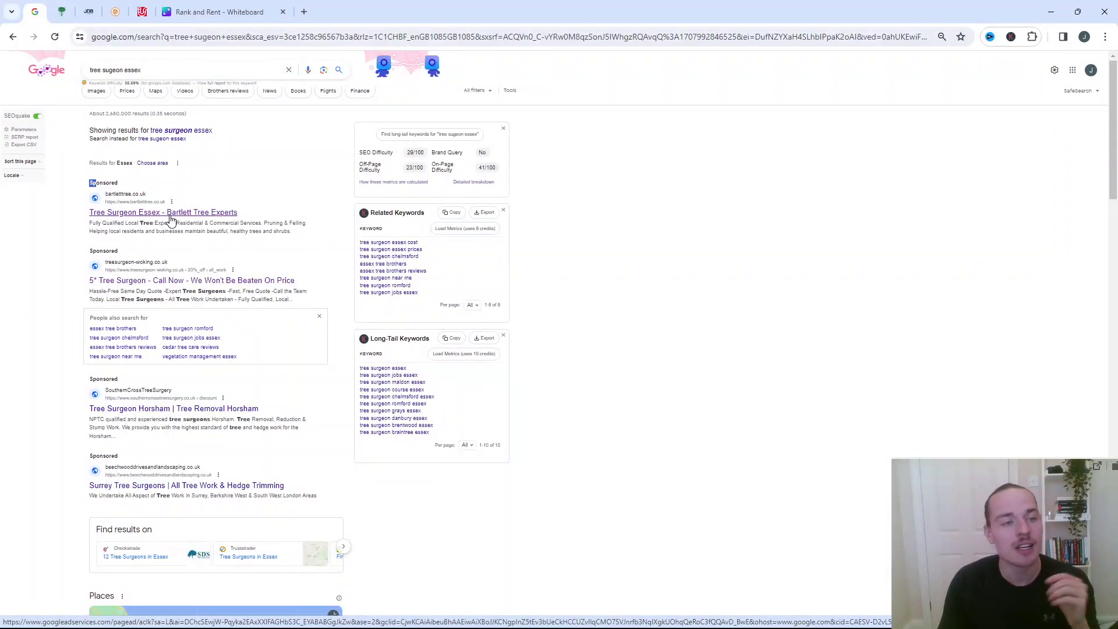
Open the sponsored Bartlett Tree Experts ad and highlight the appointment form's intro sentence.
click(166, 219)
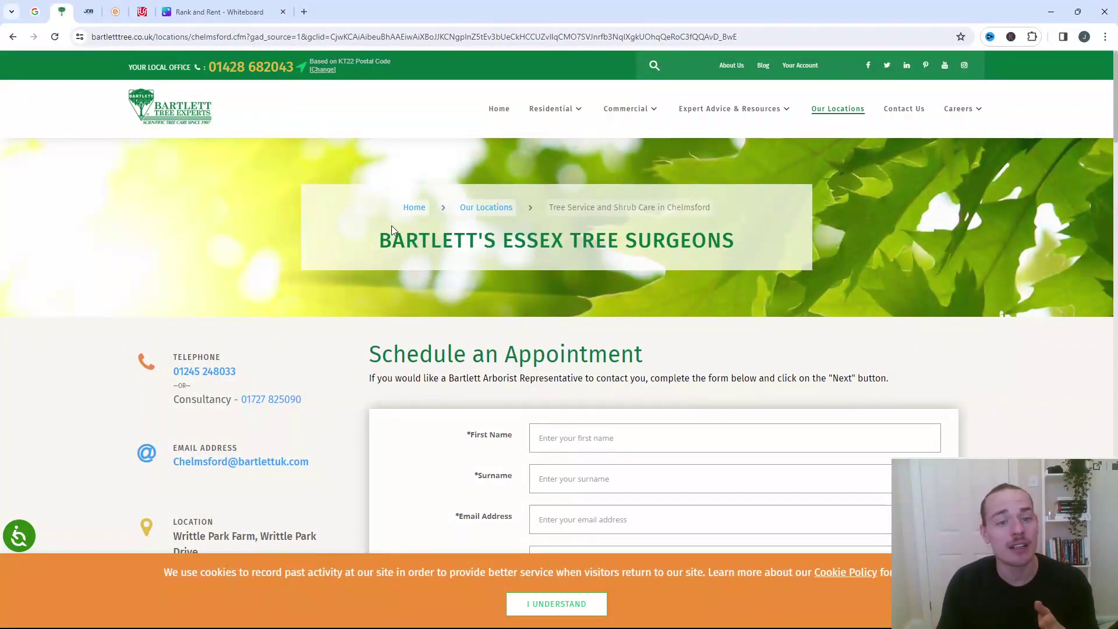
scroll(391, 225, down, 1)
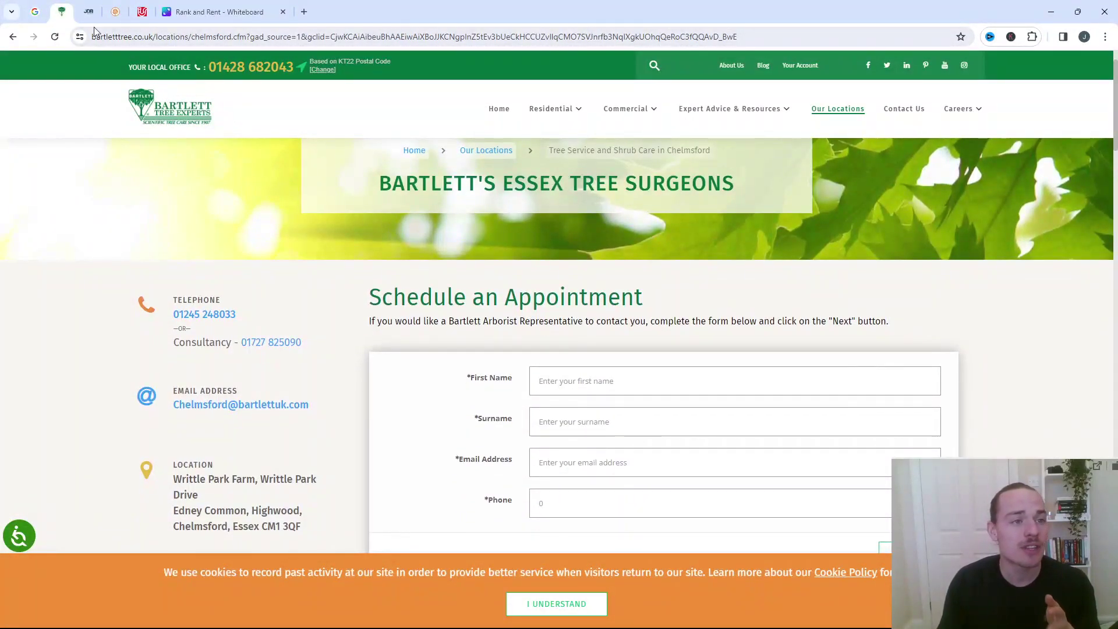
scroll(577, 307, down, 1)
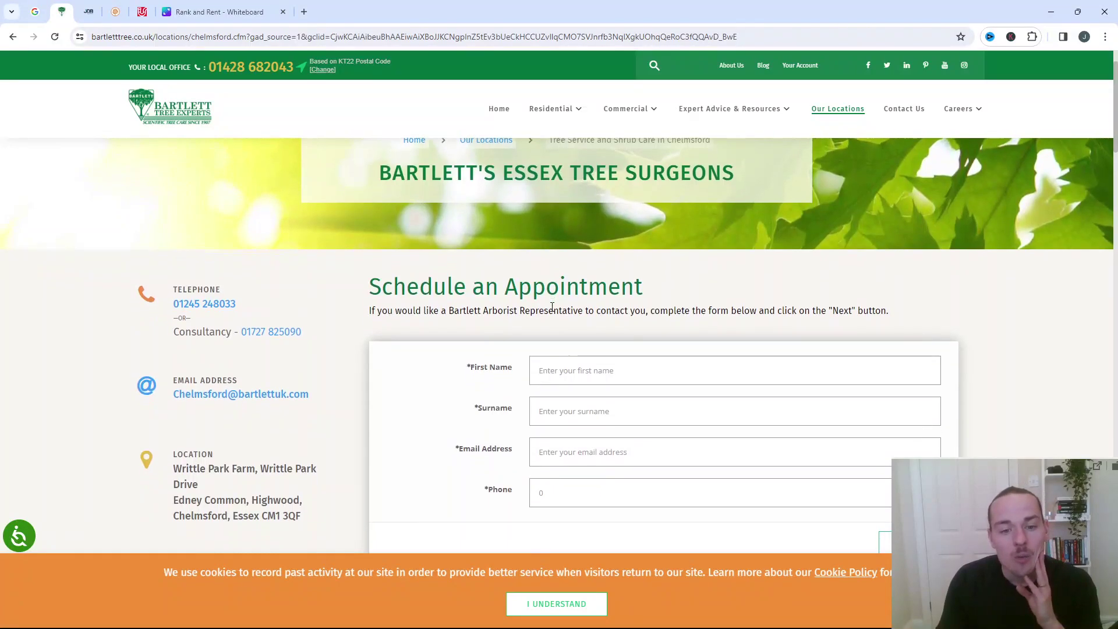
scroll(621, 320, down, 1)
scroll(699, 332, down, 1)
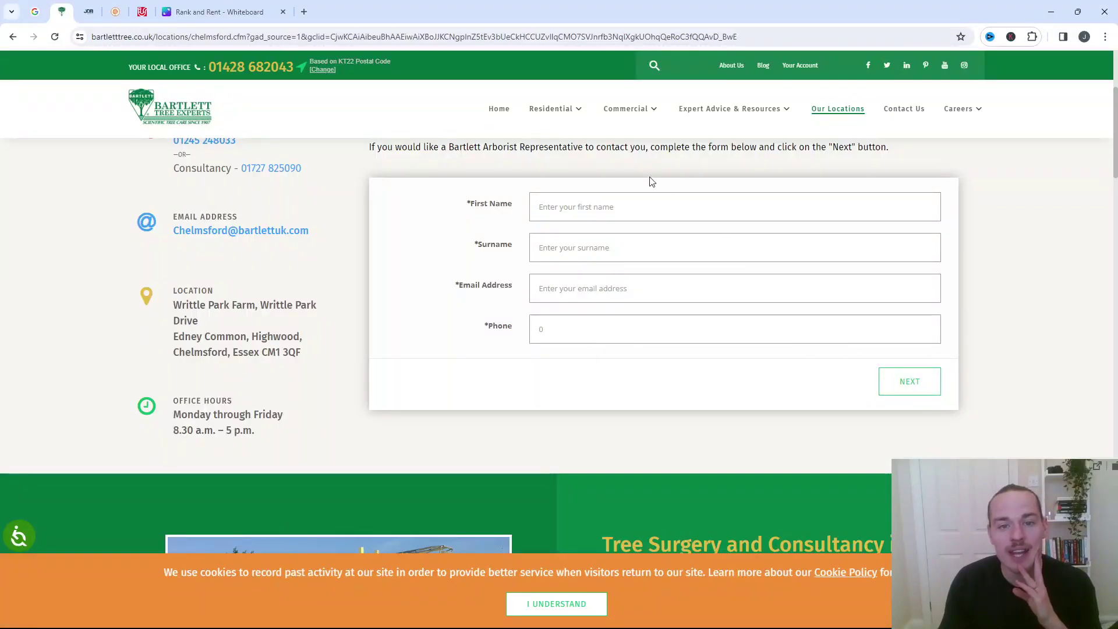
scroll(651, 180, up, 2)
triple_click(594, 262)
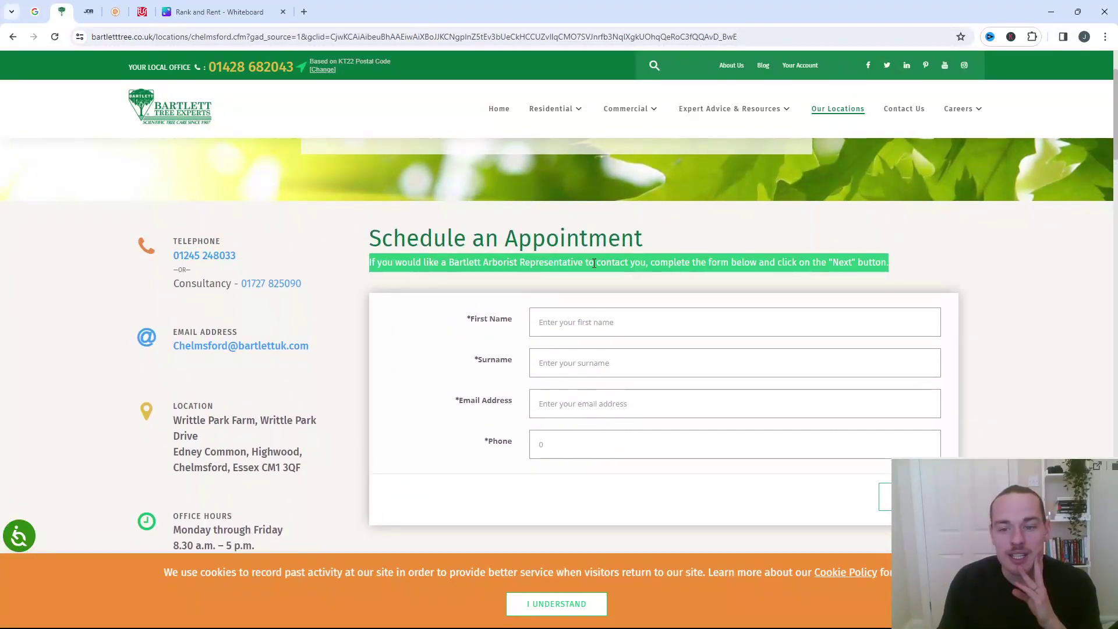
scroll(594, 267, down, 2)
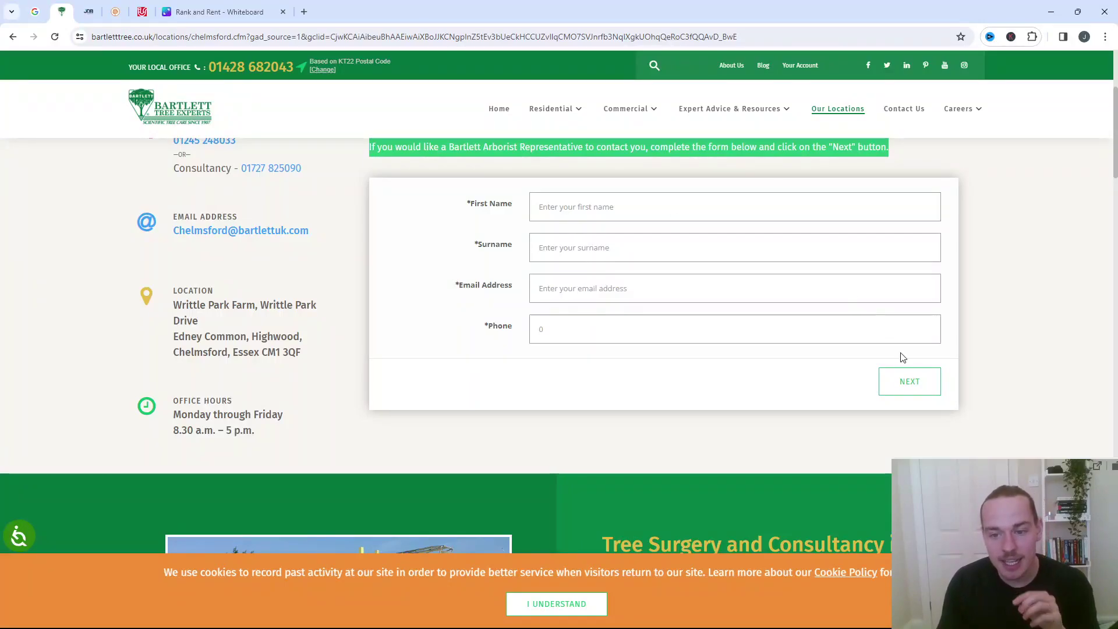
Fill in first name, surname, email and phone on the Bartlett appointment form.
click(684, 206)
click(670, 251)
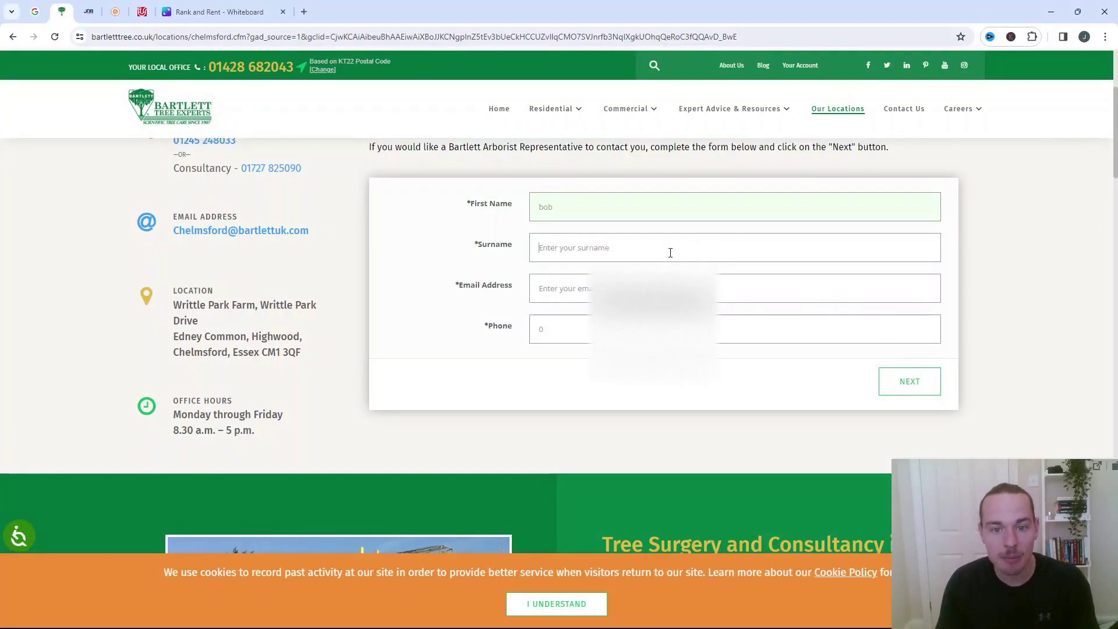
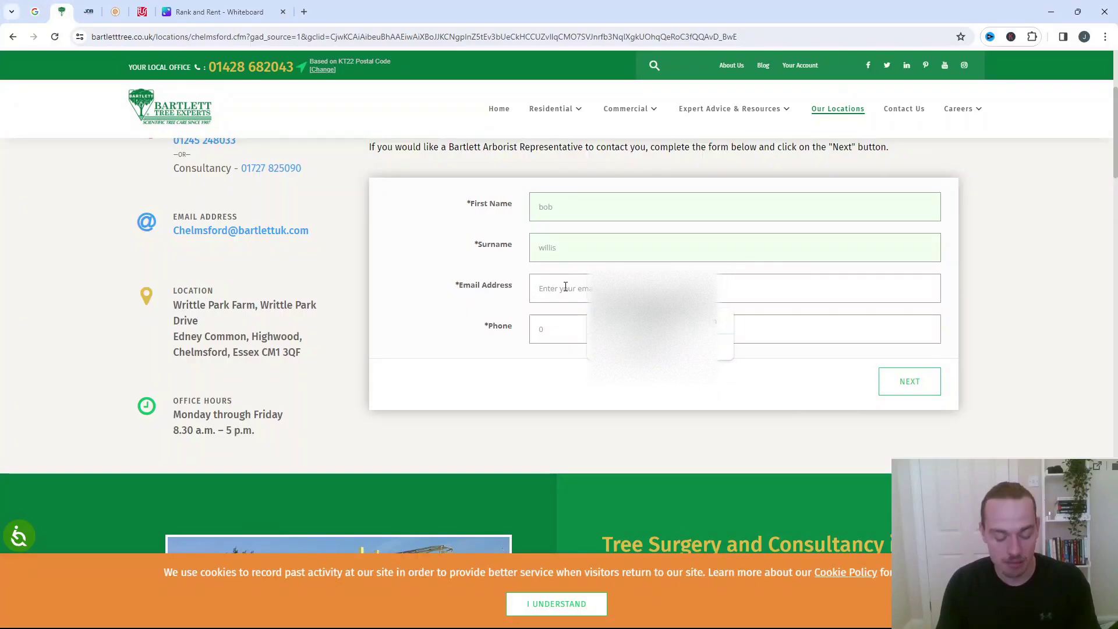
click(566, 287)
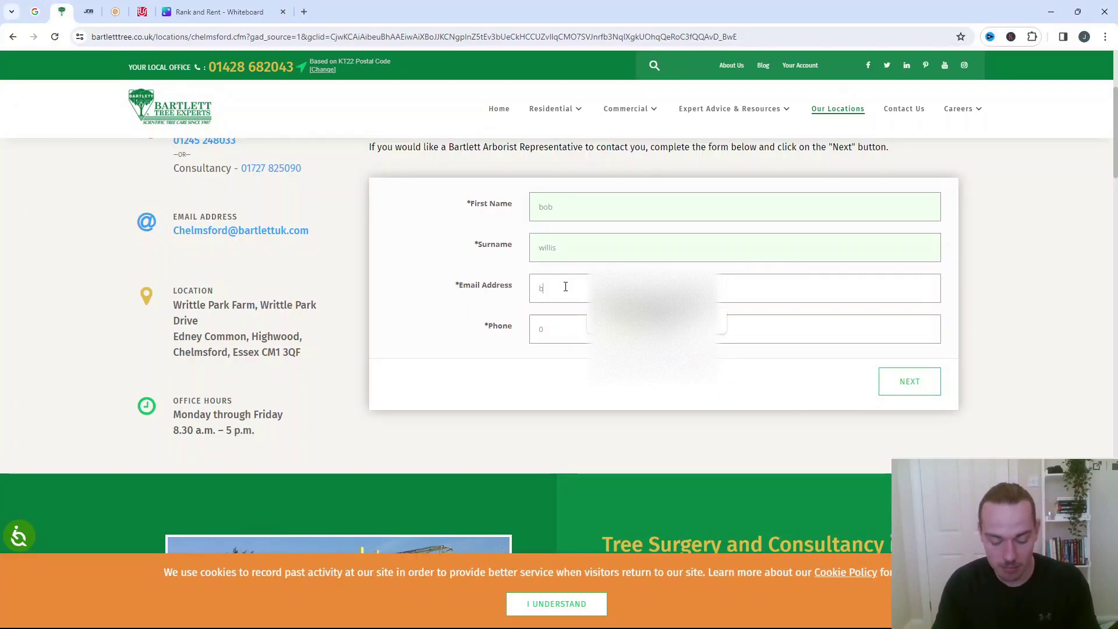
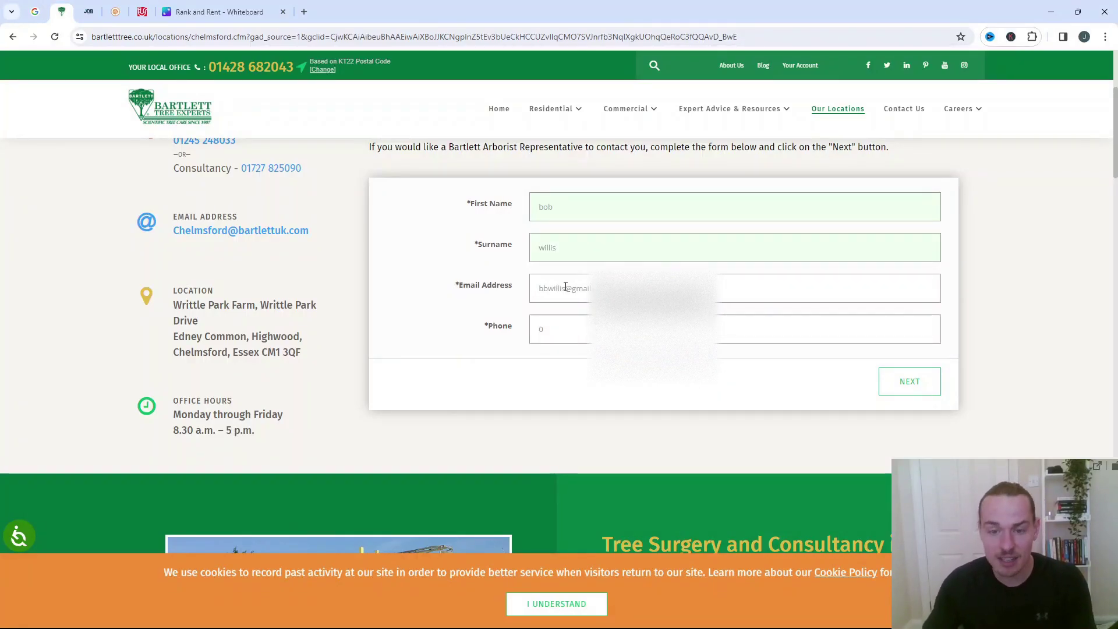
click(578, 331)
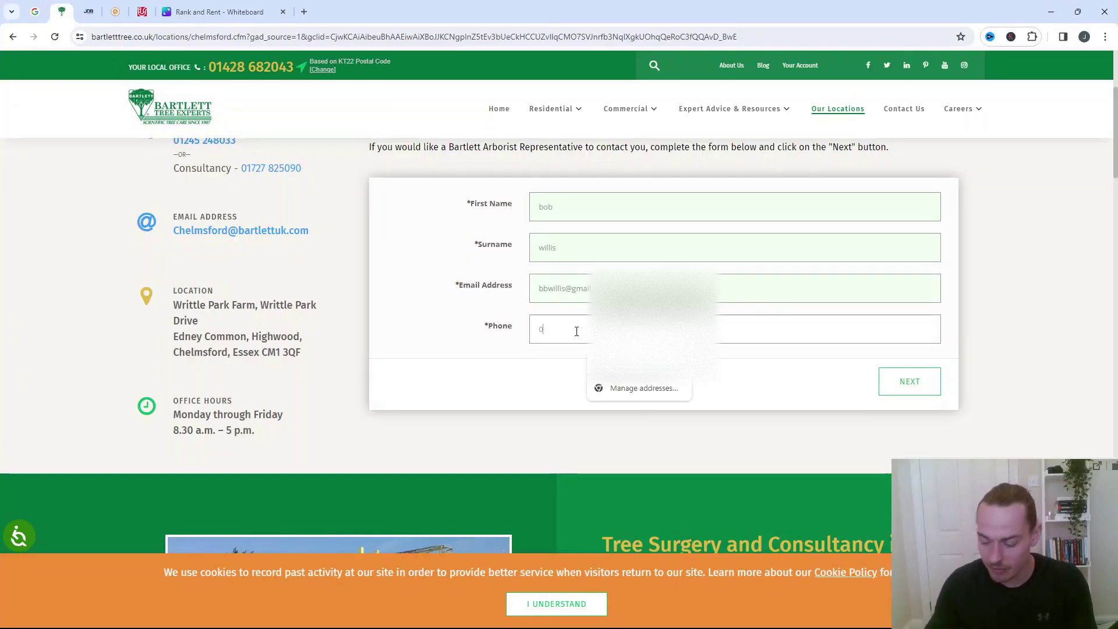
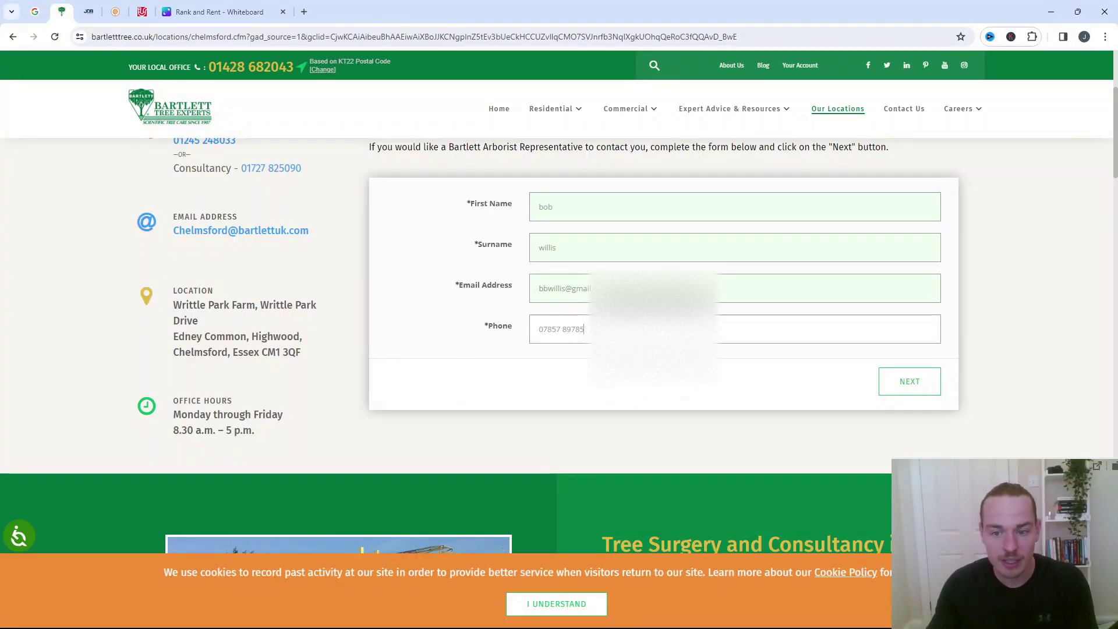
Advance the Bartlett form to the address and message step, then view JDB Roofing's form.
click(909, 381)
text(7)
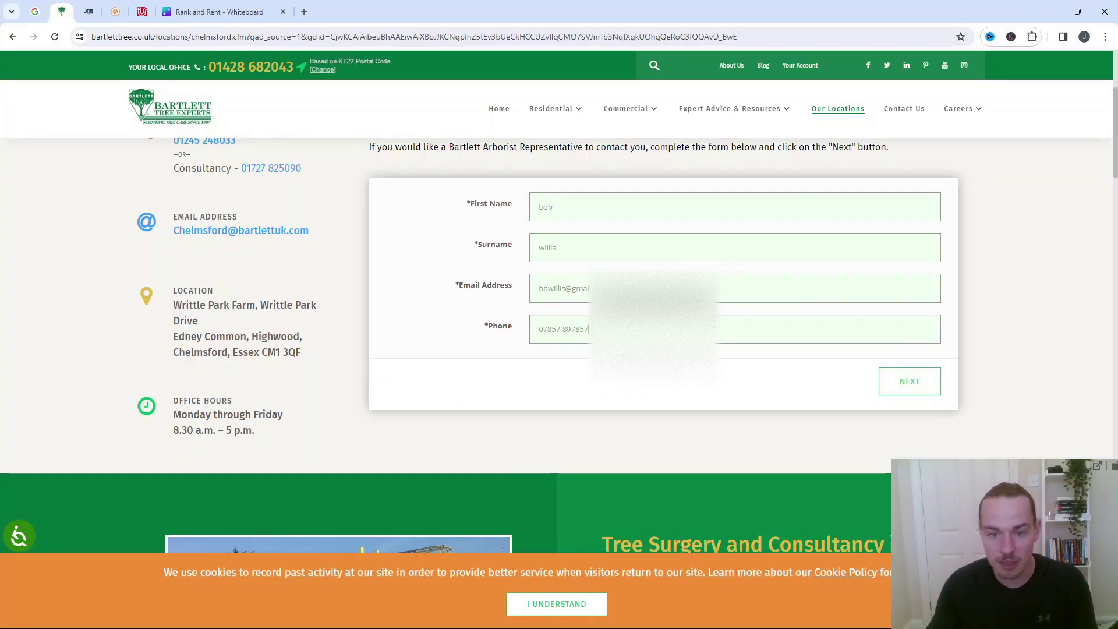
click(881, 385)
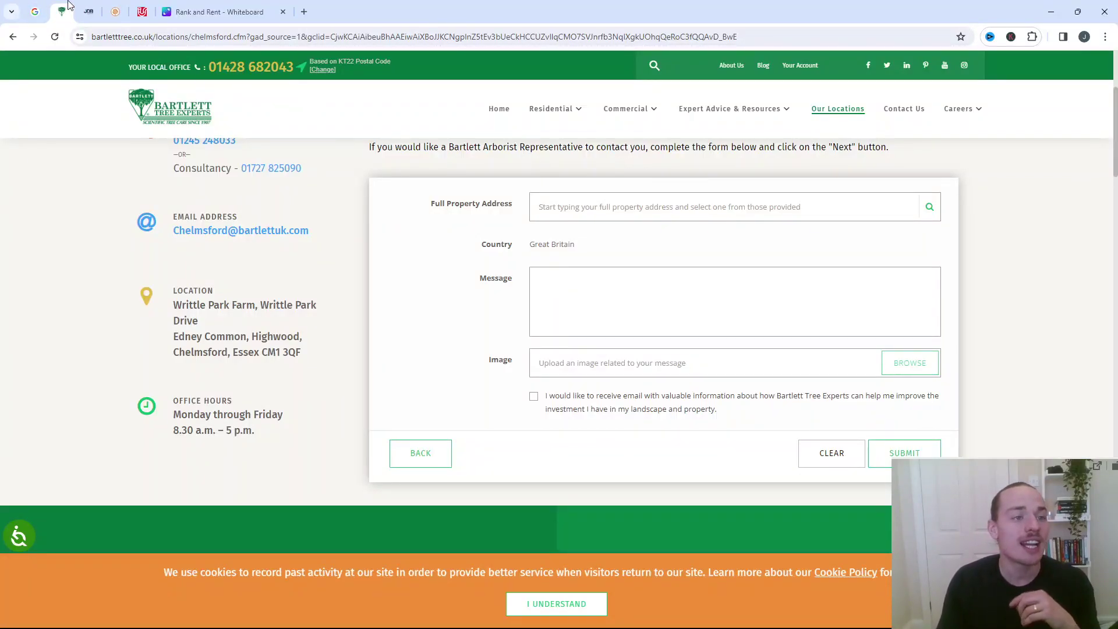
click(88, 11)
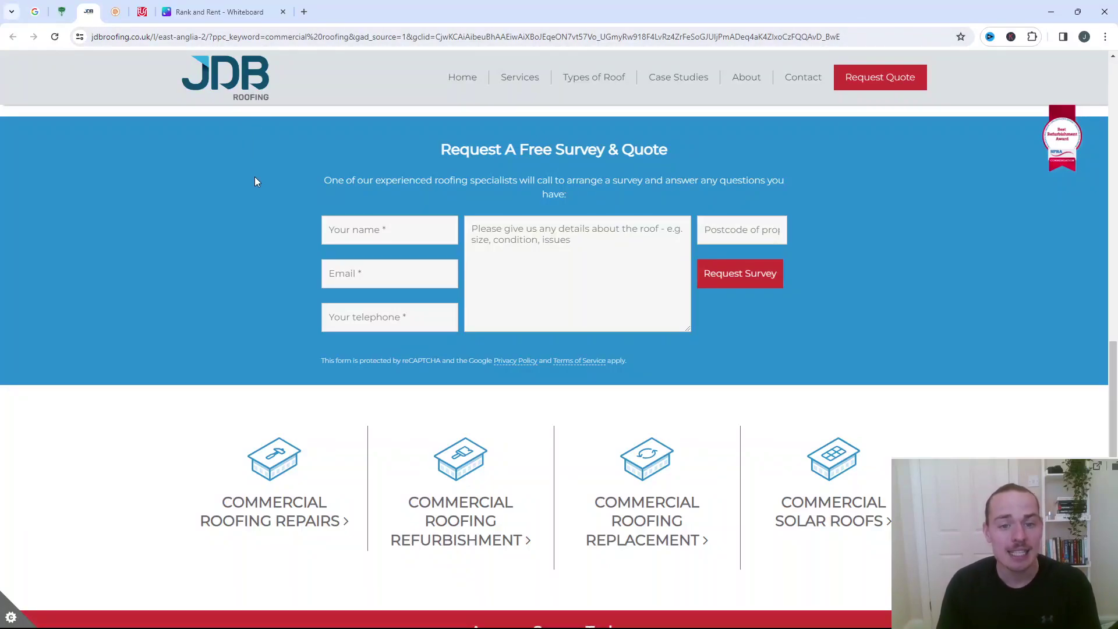
Highlight the JDB survey form's heading, intro paragraph and reCAPTCHA notice, then view Tree Surgeon Woking.
triple_click(495, 150)
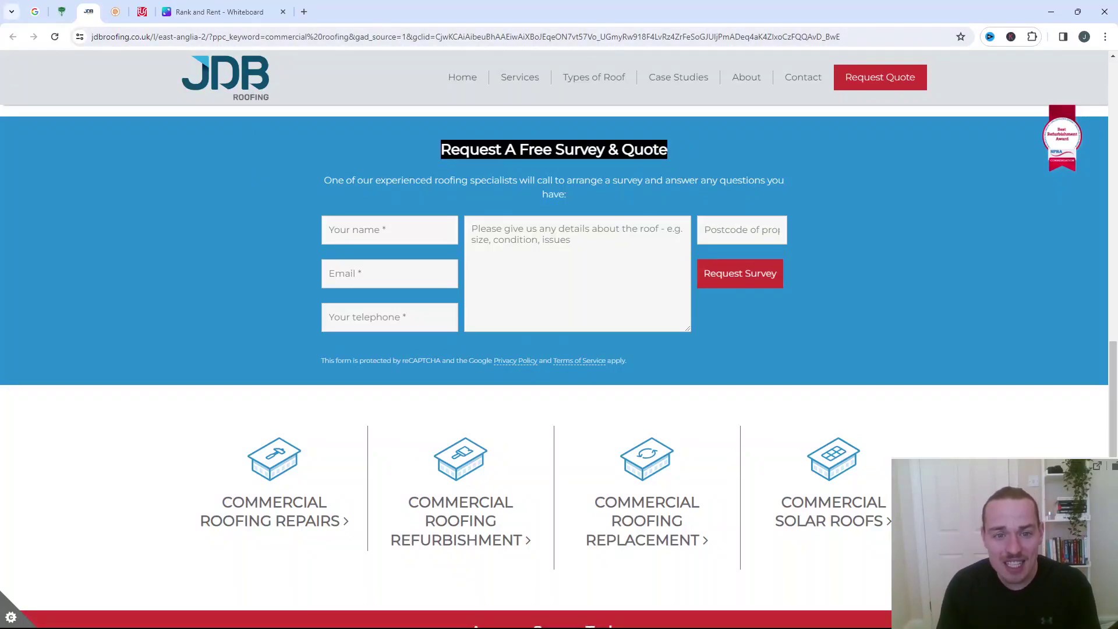
triple_click(441, 189)
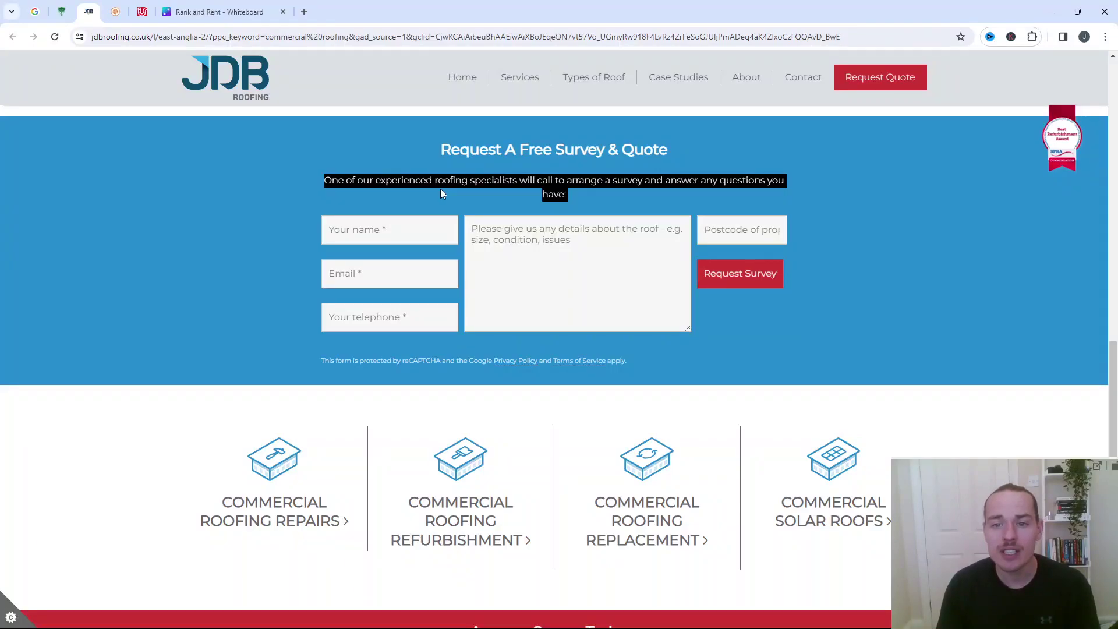
drag(591, 187, 384, 187)
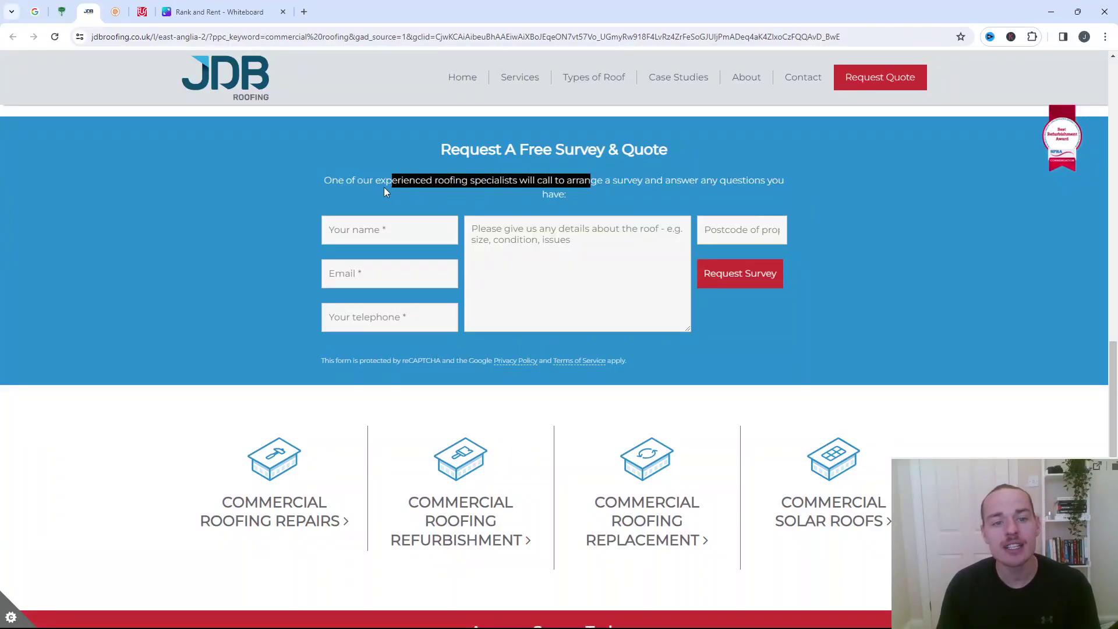
click(345, 179)
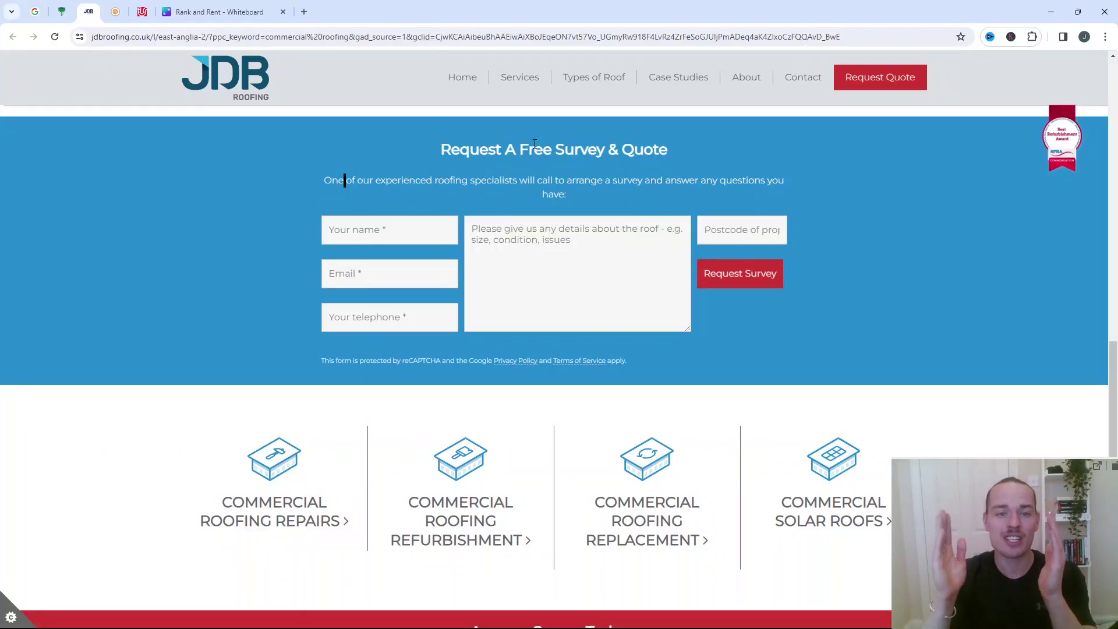
scroll(523, 201, up, 1)
scroll(523, 202, down, 1)
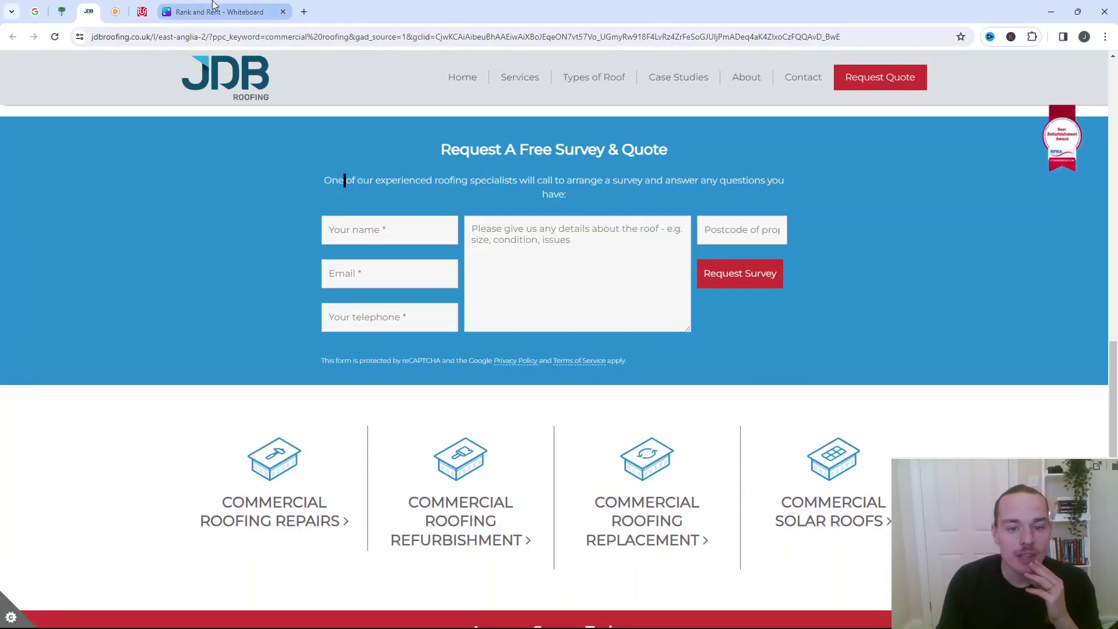
triple_click(339, 362)
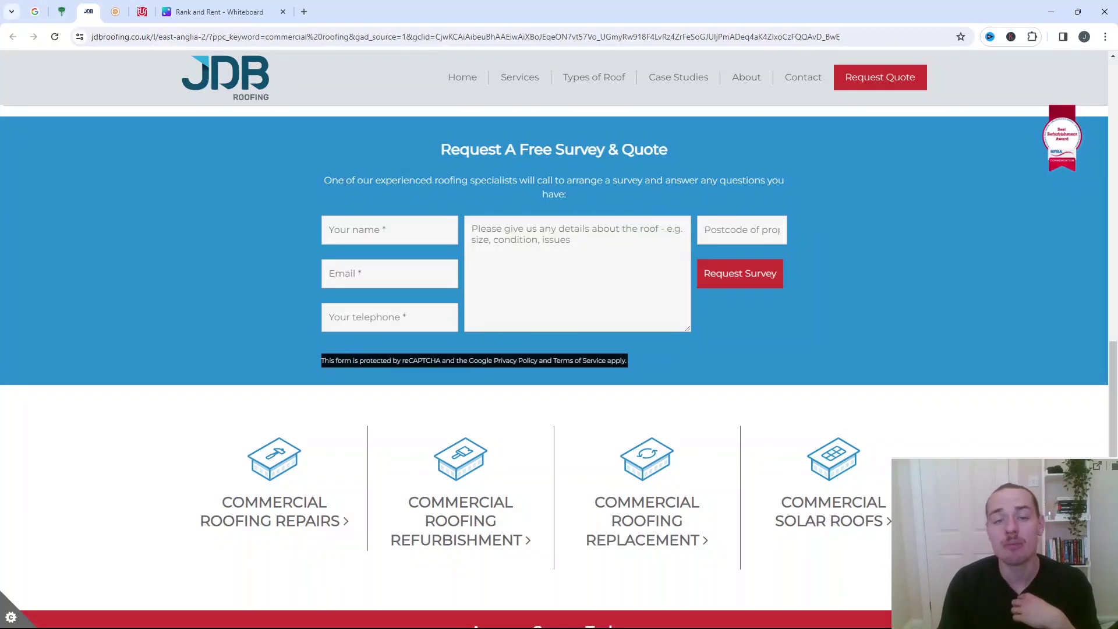
click(117, 9)
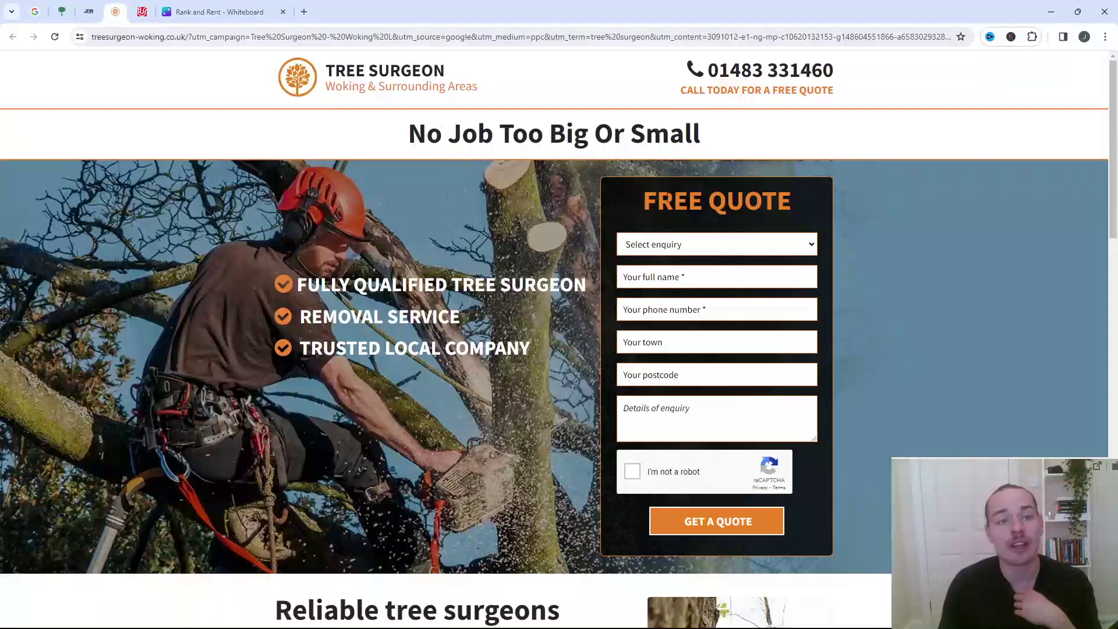
Glance at the Canva whiteboard, then return via Tree Surgeon Woking to JDB Roofing.
click(203, 12)
scroll(390, 212, up, 5)
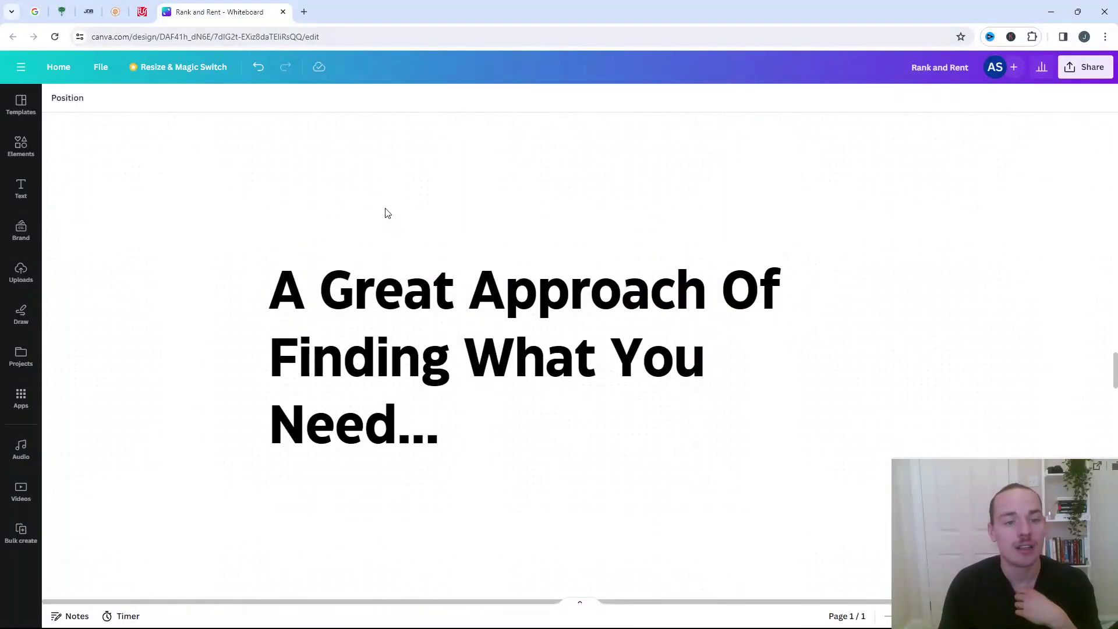
scroll(392, 209, down, 3)
click(114, 11)
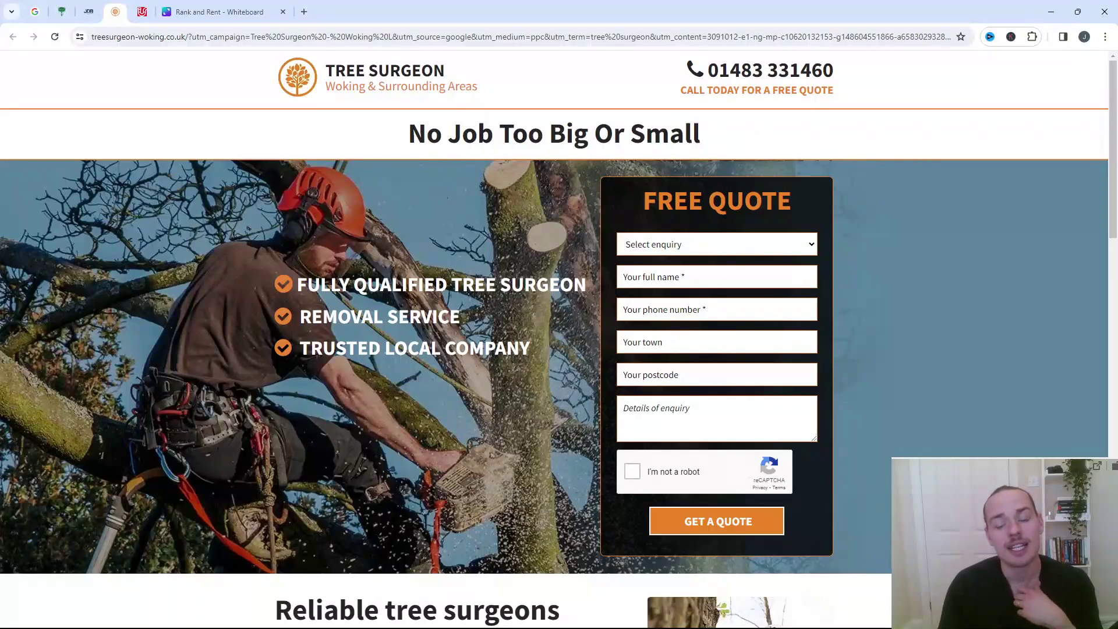
click(88, 11)
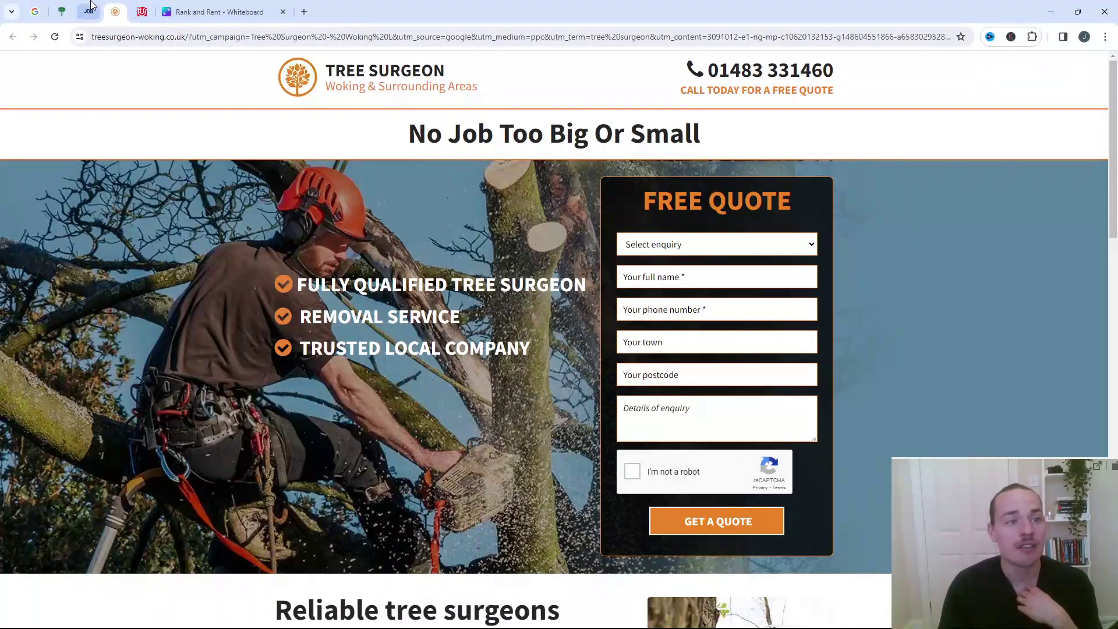
scroll(375, 196, up, 10)
scroll(375, 199, up, 2)
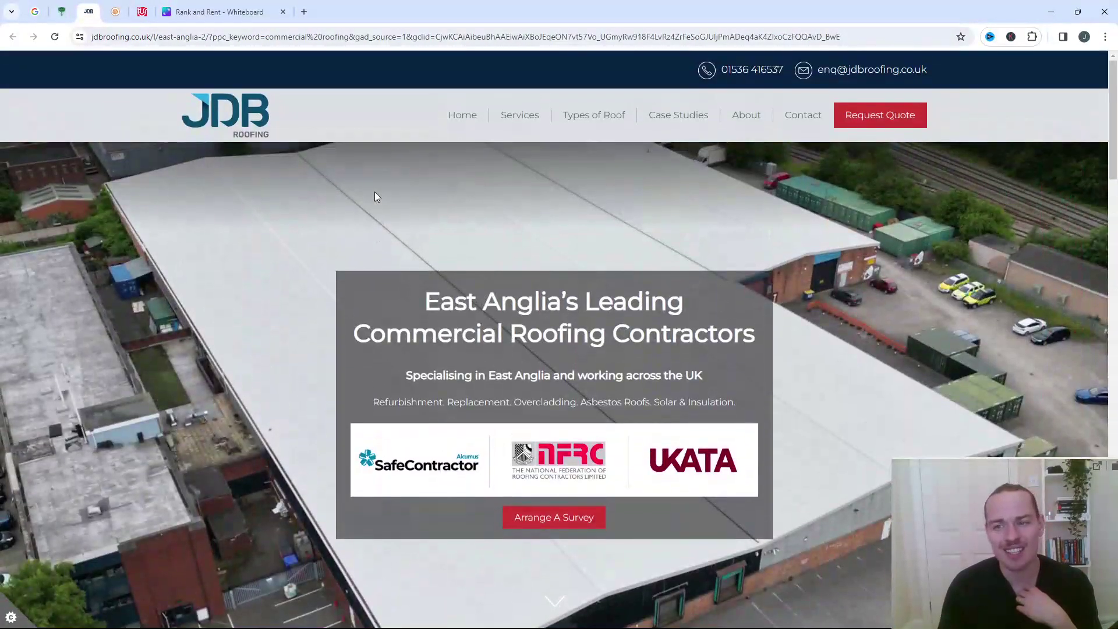
scroll(375, 196, down, 3)
scroll(375, 197, down, 2)
scroll(375, 196, up, 2)
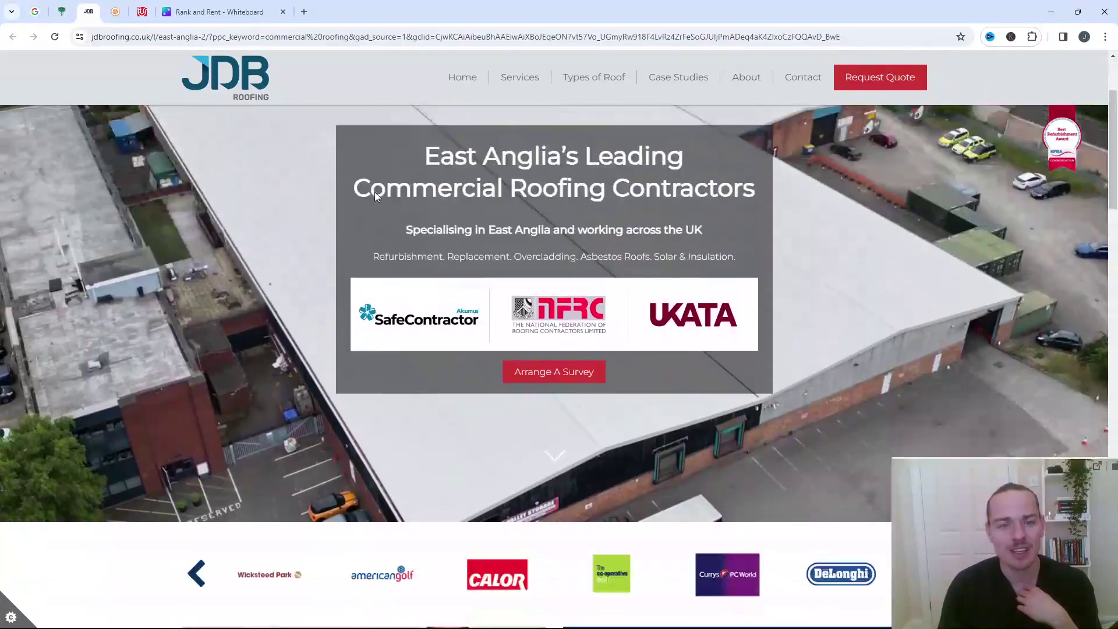
scroll(377, 180, down, 4)
scroll(377, 171, up, 5)
scroll(502, 264, up, 1)
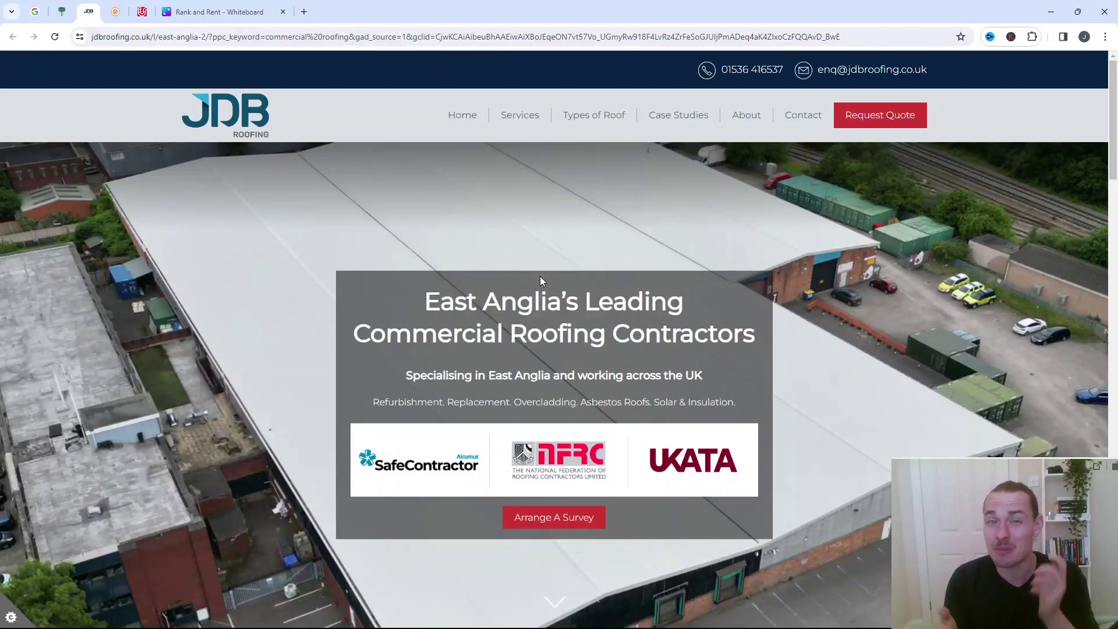
scroll(534, 244, down, 3)
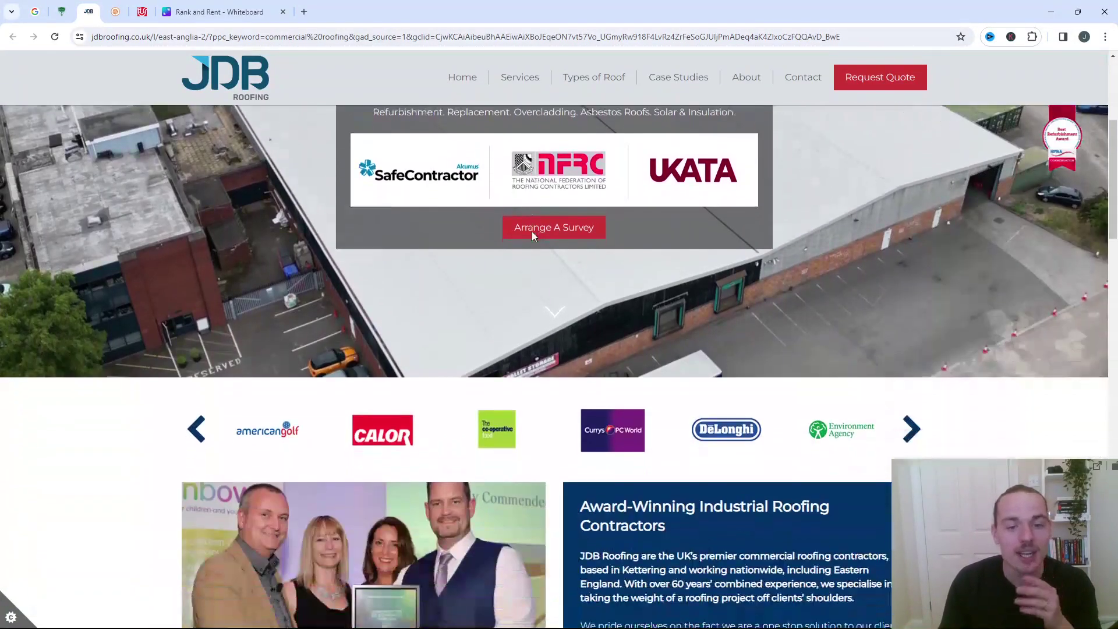
scroll(533, 237, down, 3)
scroll(532, 236, down, 3)
scroll(532, 235, down, 3)
scroll(532, 237, down, 3)
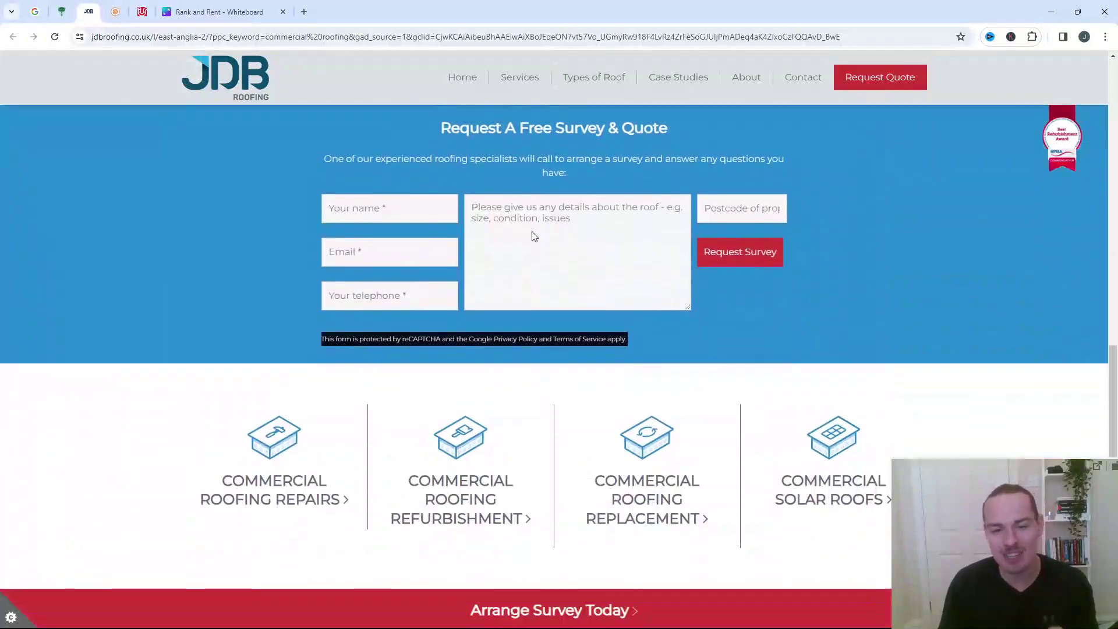
scroll(512, 337, down, 2)
scroll(512, 324, down, 3)
scroll(511, 312, down, 3)
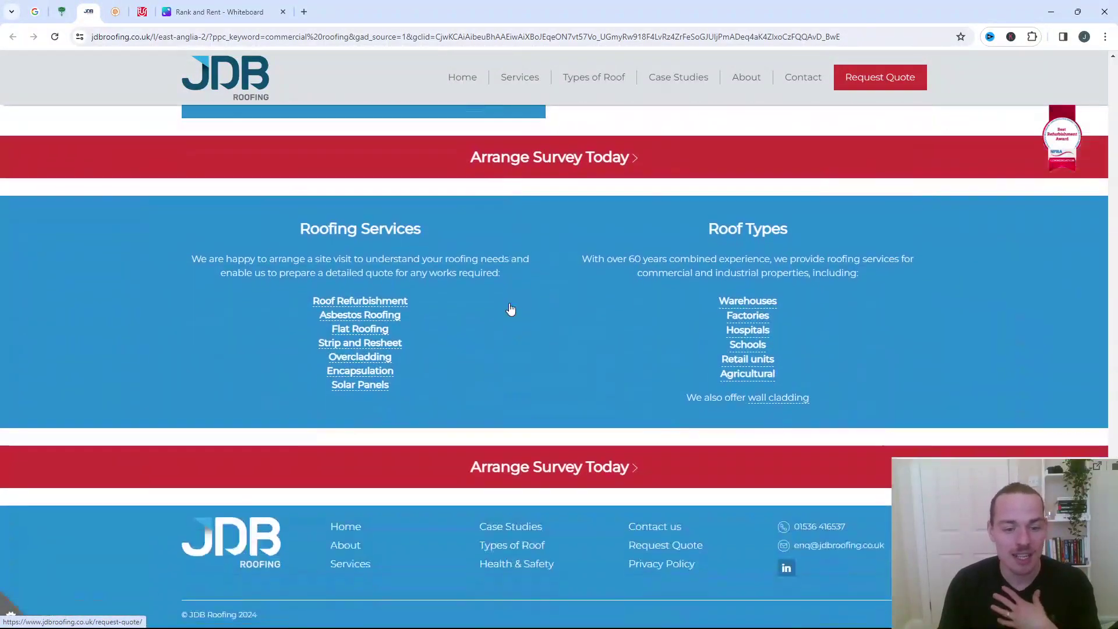
scroll(511, 310, up, 8)
scroll(511, 309, up, 2)
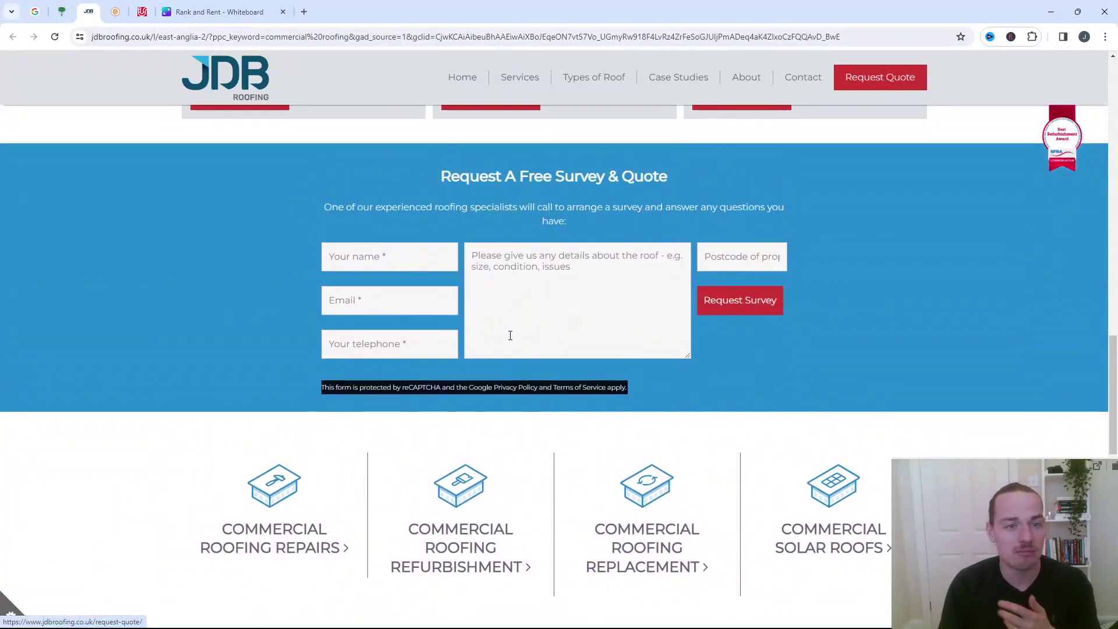
Bring up the Tree Surgeon Woking page to compare its Free Quote and Contact us forms.
click(115, 11)
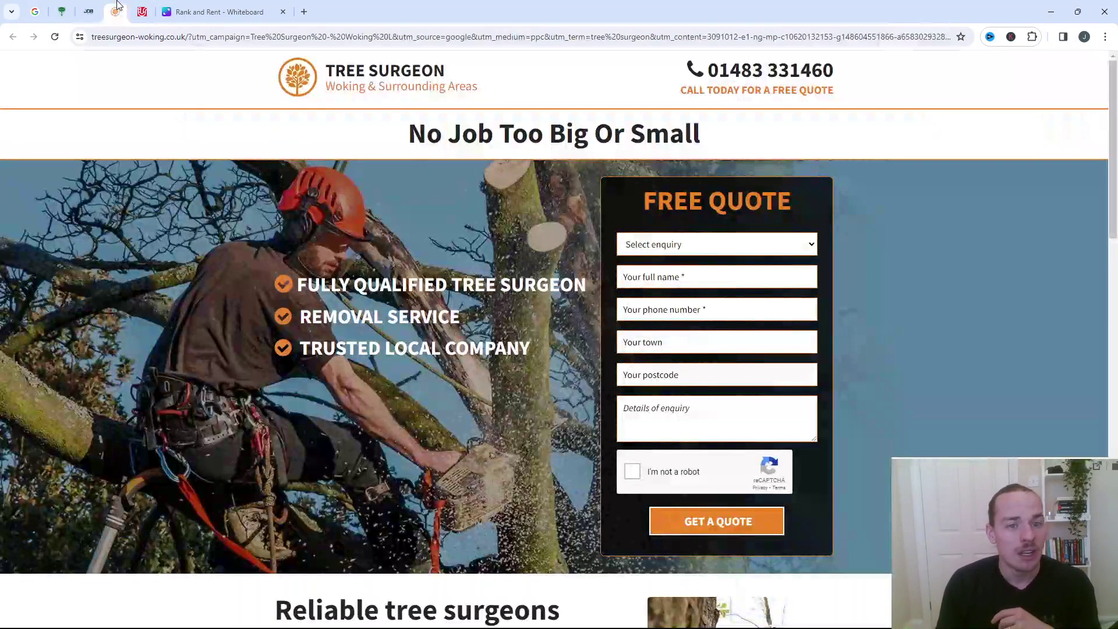
scroll(973, 150, down, 1)
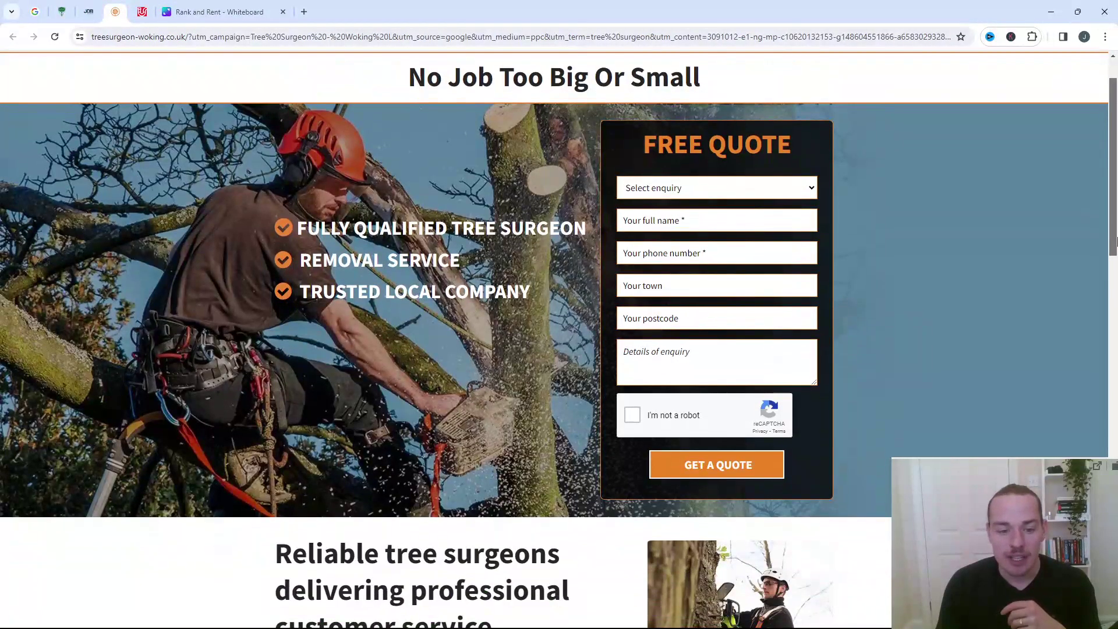
scroll(1115, 311, down, 5)
scroll(1116, 312, down, 5)
scroll(505, 205, down, 3)
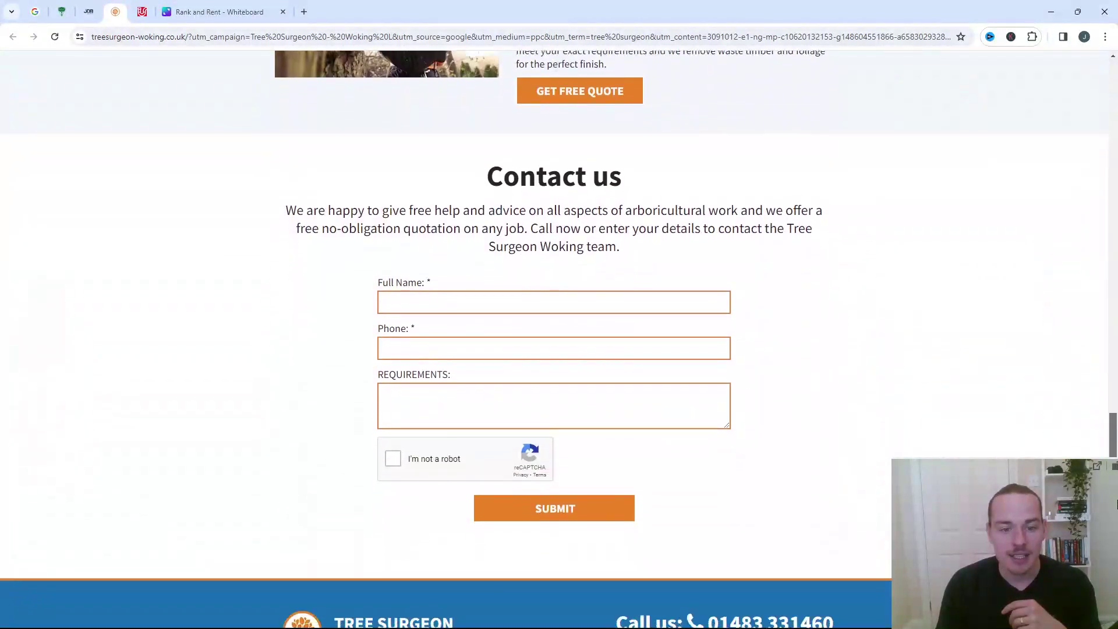
scroll(575, 294, up, 5)
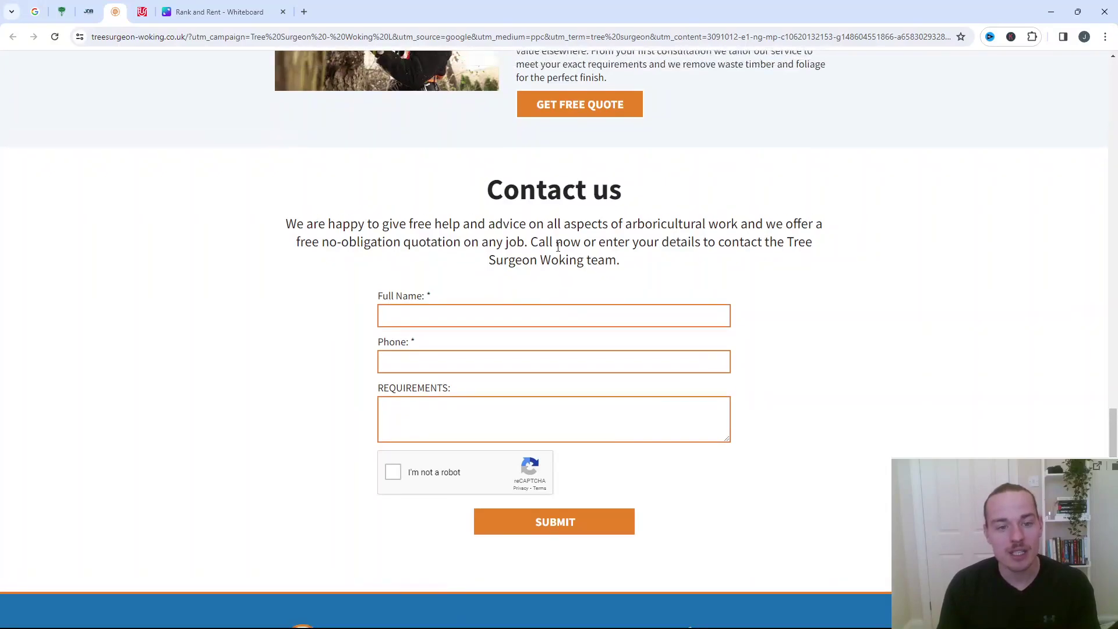
scroll(586, 280, up, 5)
scroll(603, 262, up, 4)
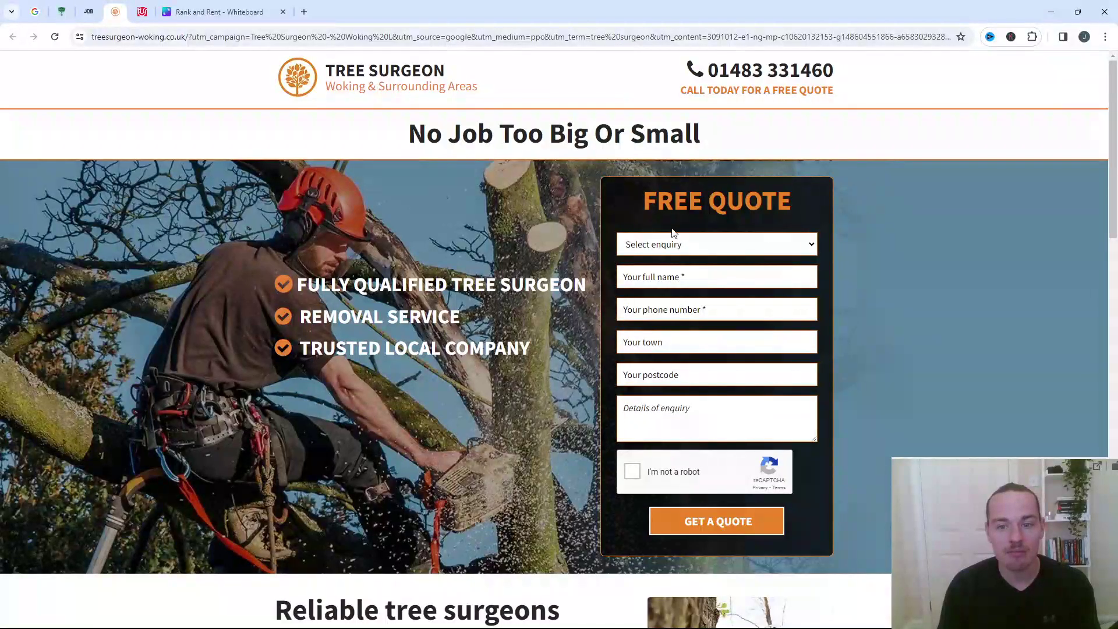
scroll(673, 232, down, 4)
scroll(661, 243, down, 6)
scroll(600, 389, down, 2)
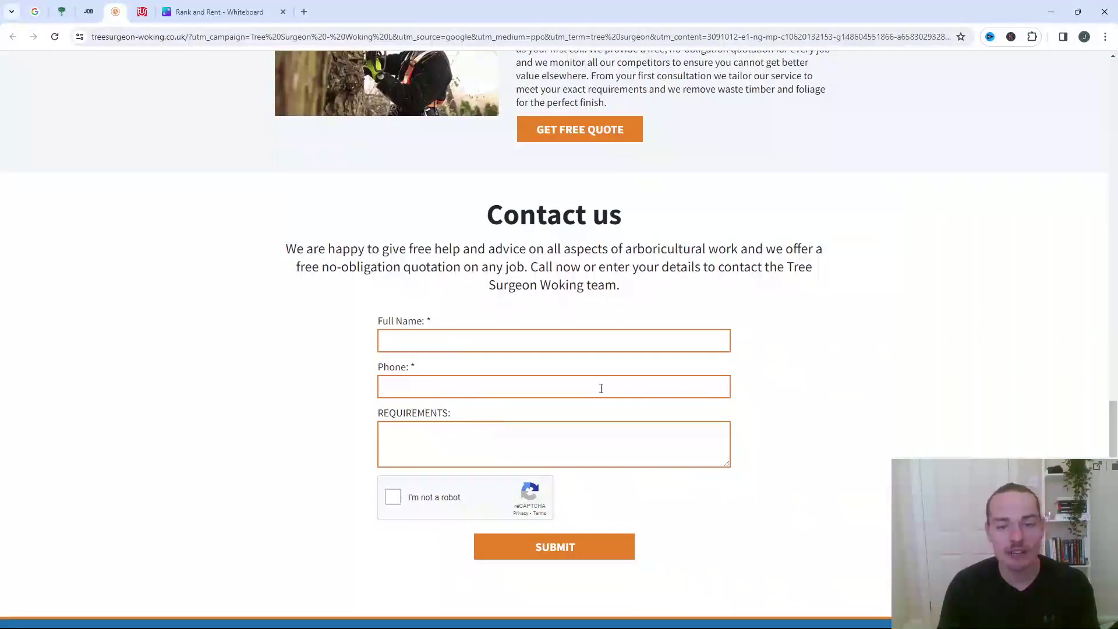
scroll(835, 428, up, 4)
scroll(830, 418, up, 6)
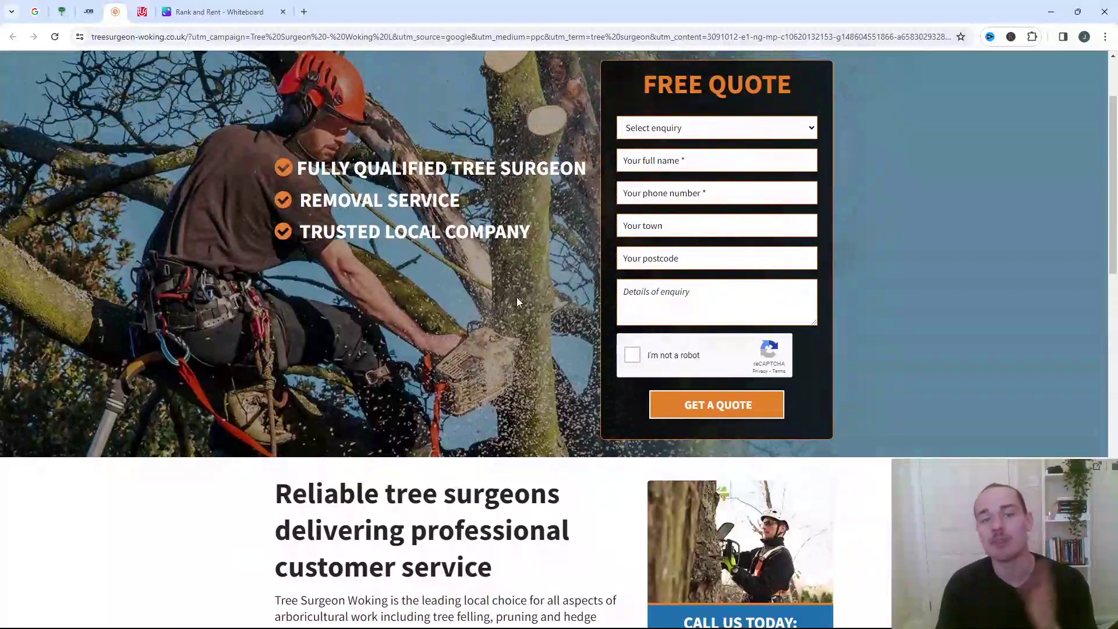
Bring up the unblockers.net Get A Quote form for drain unblocking.
click(141, 12)
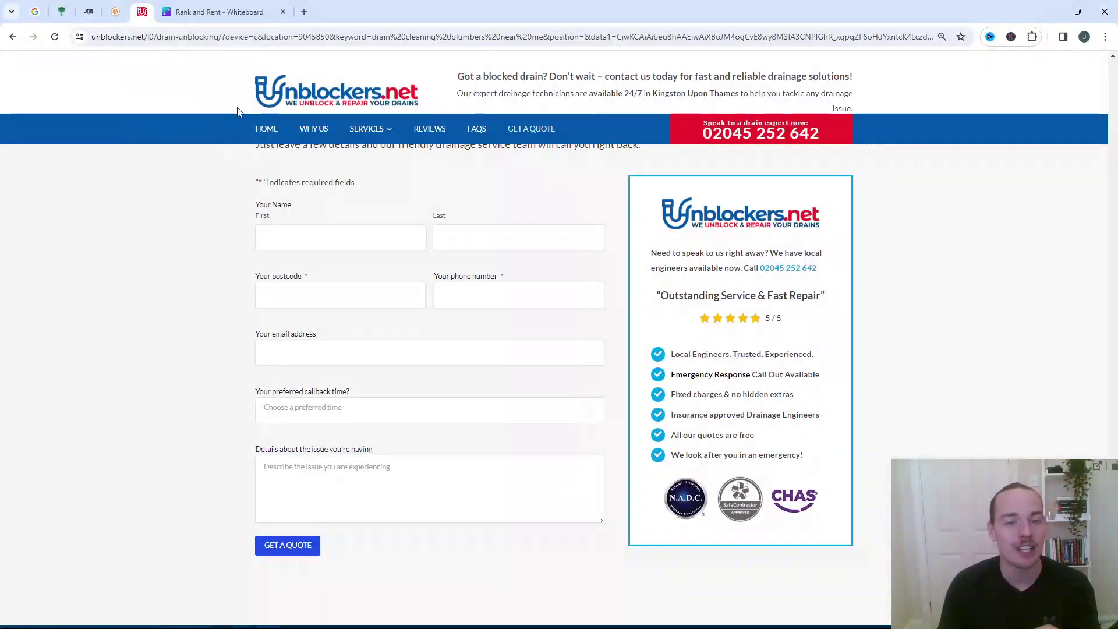